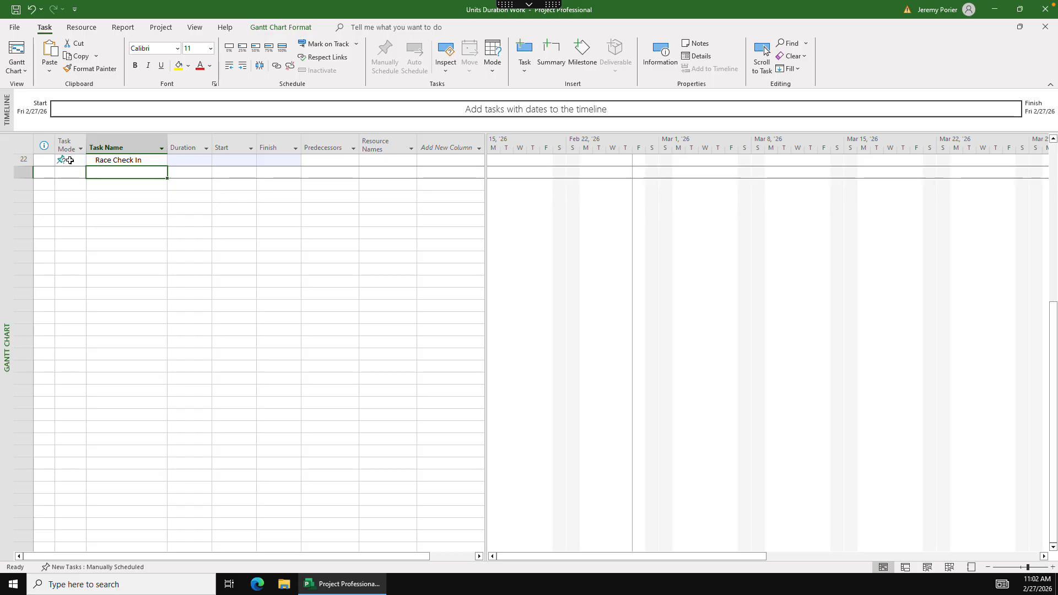
- Set new tasks to be Auto Scheduled and switch the Race Check In task's mode to Auto Scheduled
{"action": "left_click", "coordinate": [111, 568]}
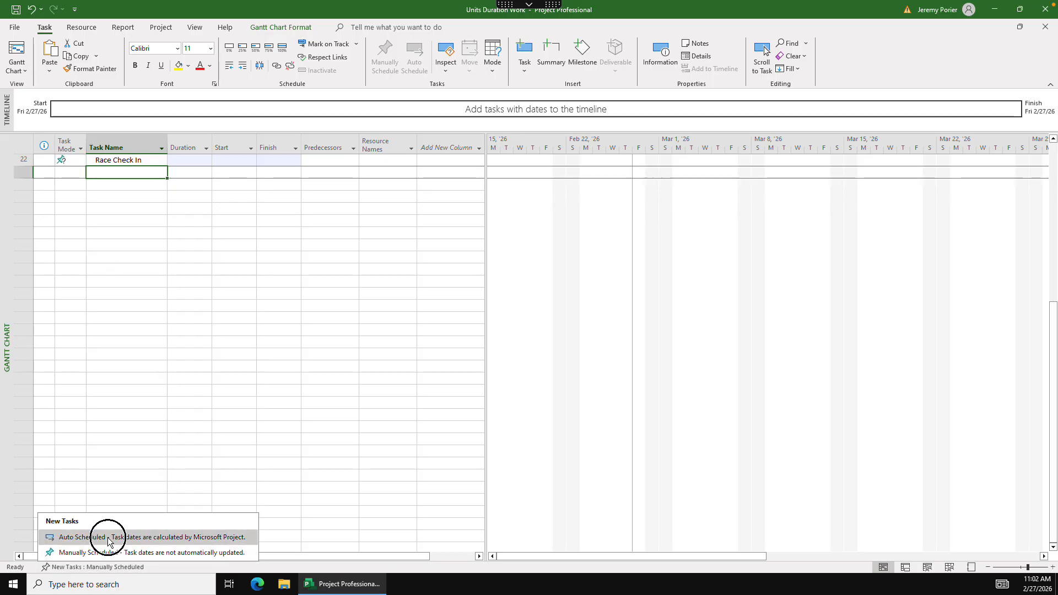
{"action": "left_click", "coordinate": [107, 538]}
{"action": "left_click", "coordinate": [71, 160]}
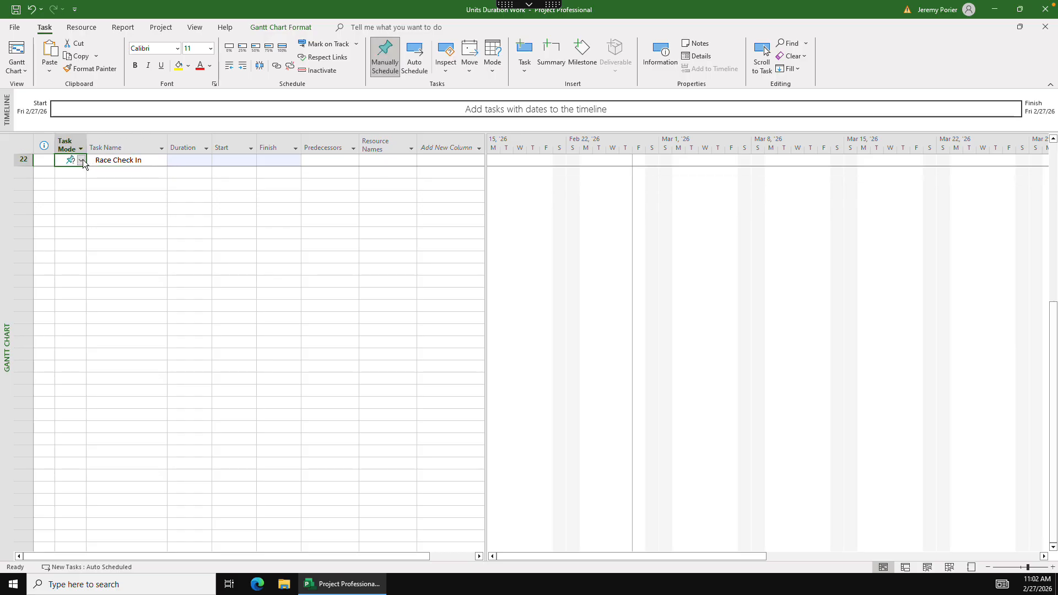
{"action": "left_click", "coordinate": [80, 159]}
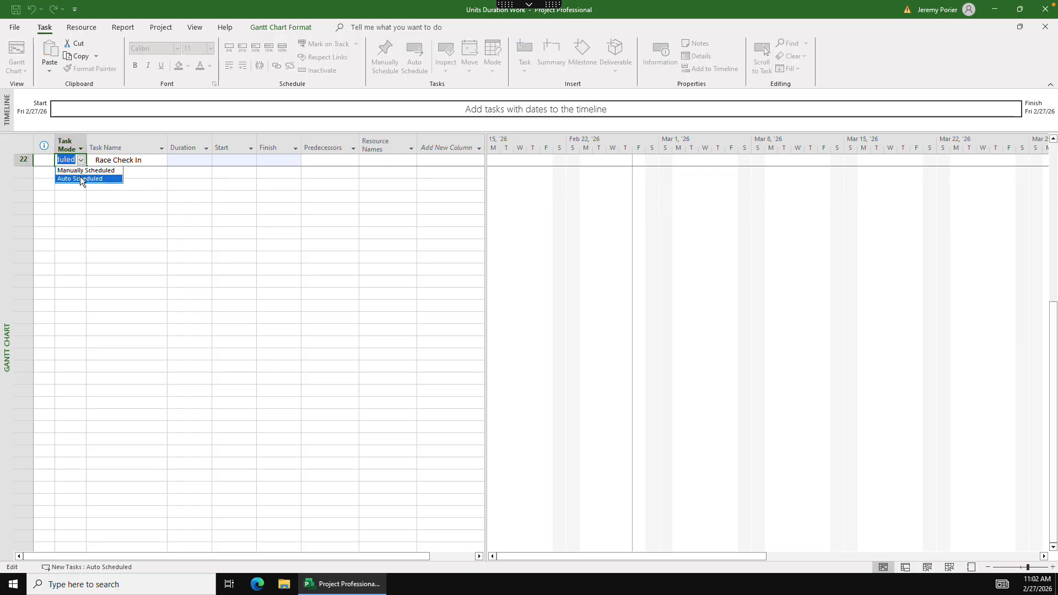
{"action": "left_click", "coordinate": [83, 178]}
- Add two tasks named Concert and Paint House below Race Check In
{"action": "left_click", "coordinate": [132, 172]}
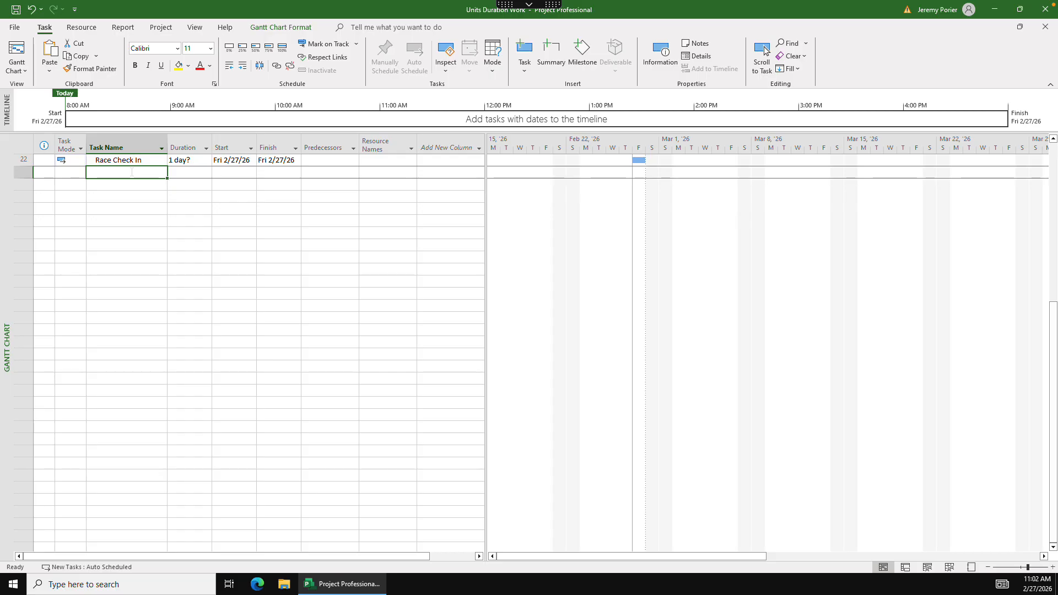
{"action": "type", "text": "Co"}
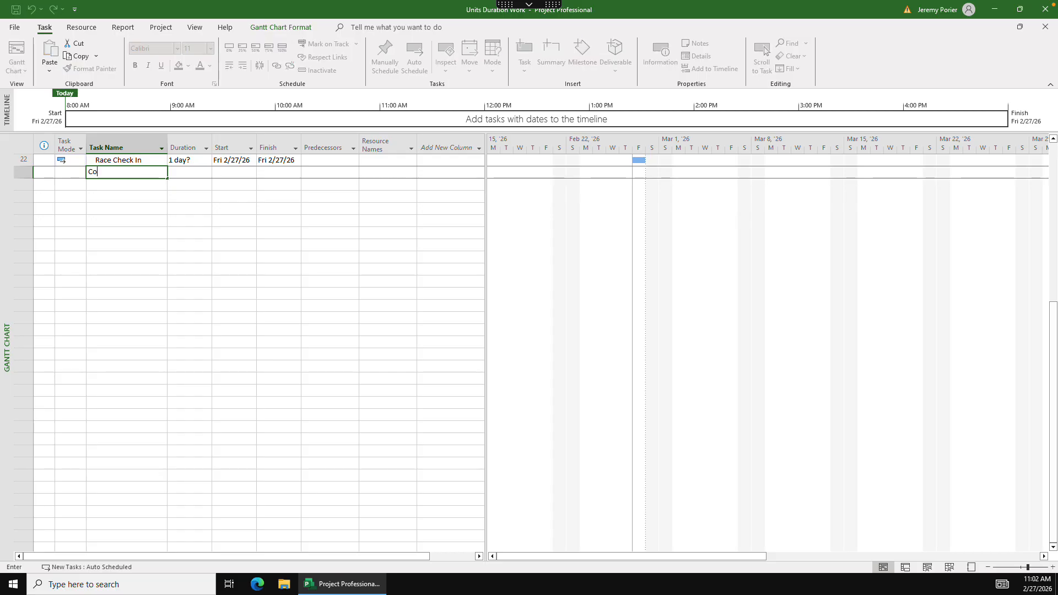
{"action": "type", "text": "ncert"}
{"action": "key", "text": "Return"}
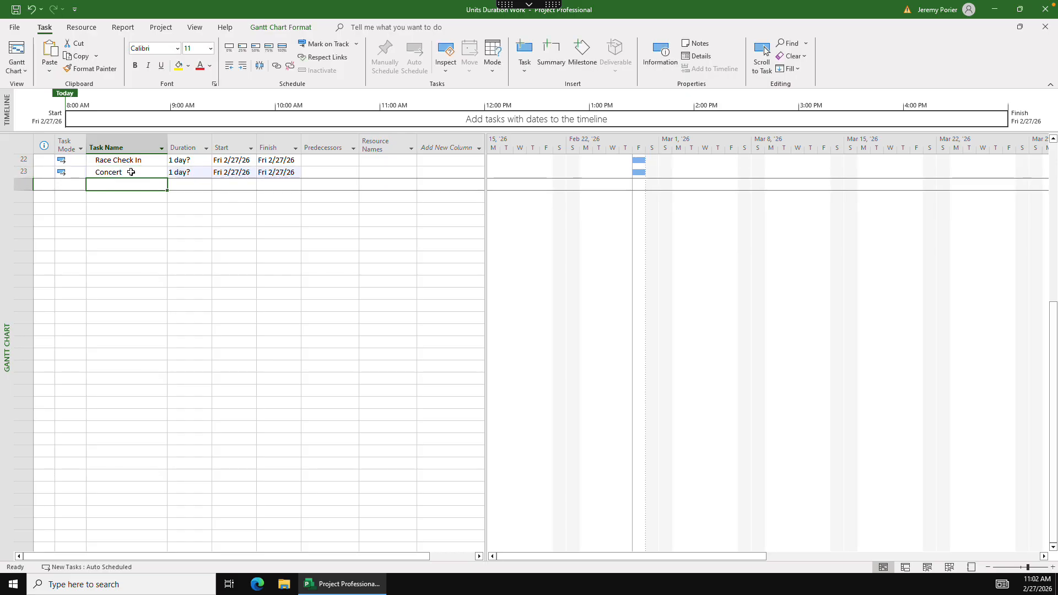
{"action": "type", "text": "Pai"}
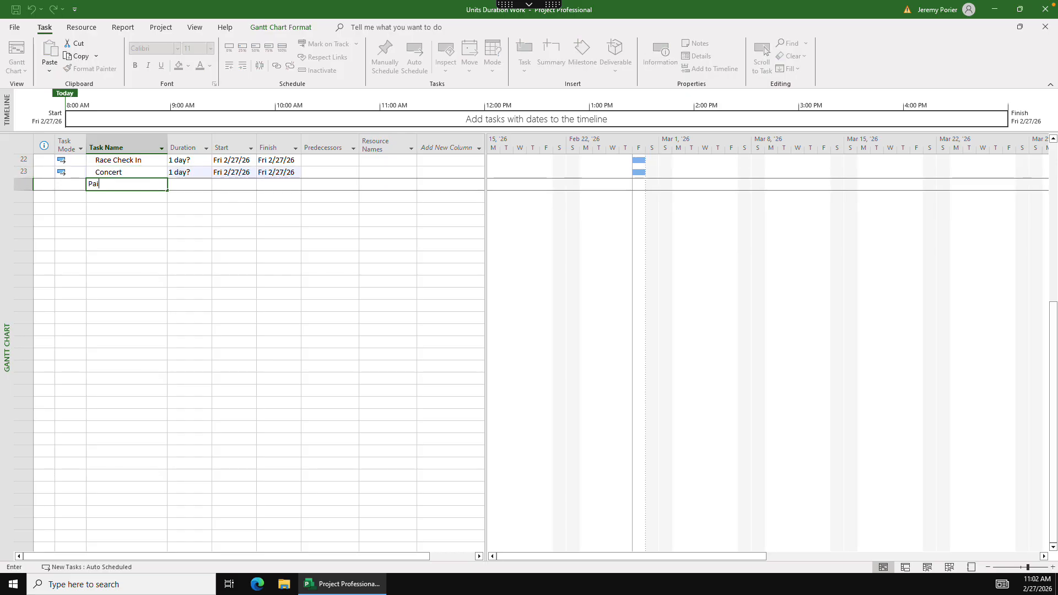
{"action": "type", "text": "nt a"}
{"action": "type", "text": "ouse"}
{"action": "key", "text": "Tab"}
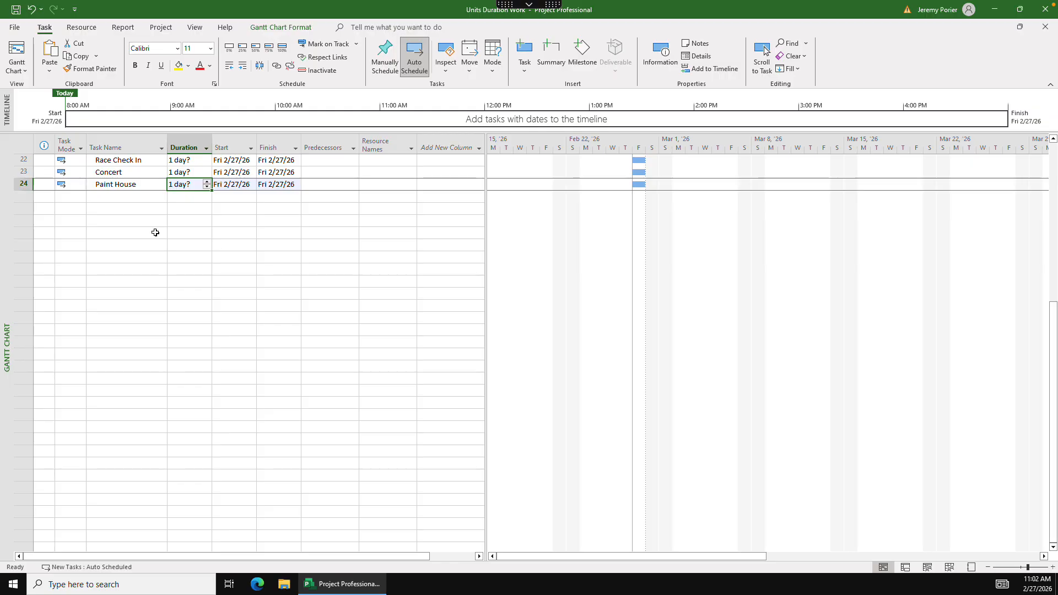
- Add a Work column after Resource Names in the task table
{"action": "left_click", "coordinate": [439, 146]}
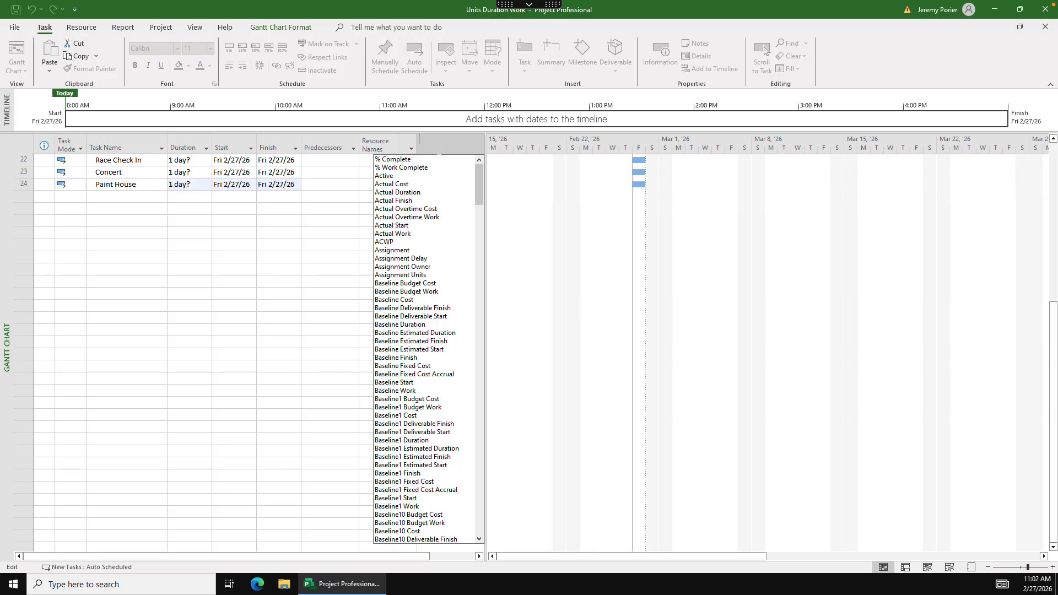
{"action": "type", "text": "wor"}
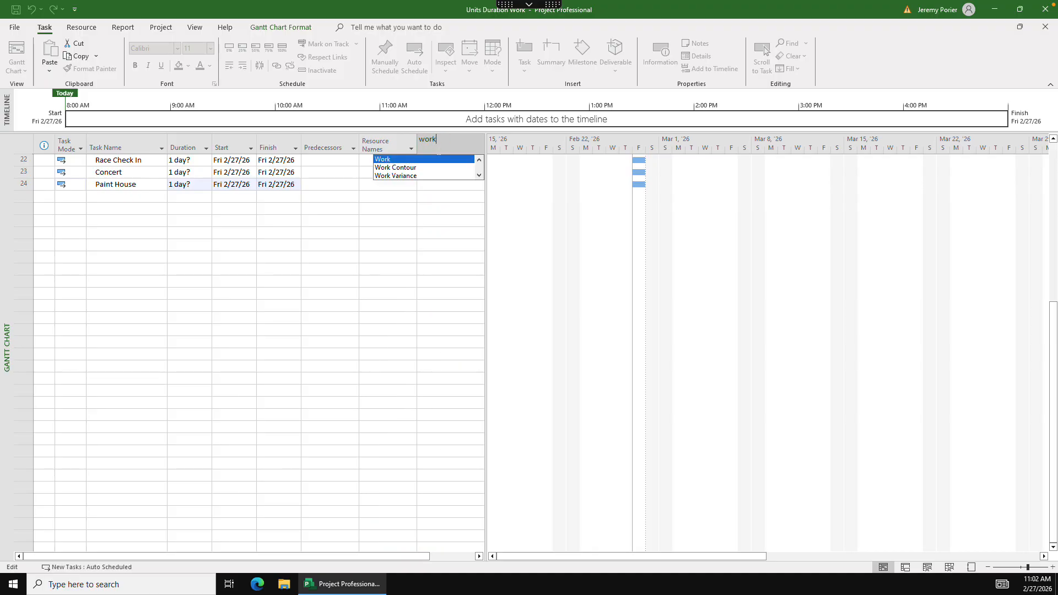
{"action": "type", "text": "k"}
{"action": "key", "text": "Return"}
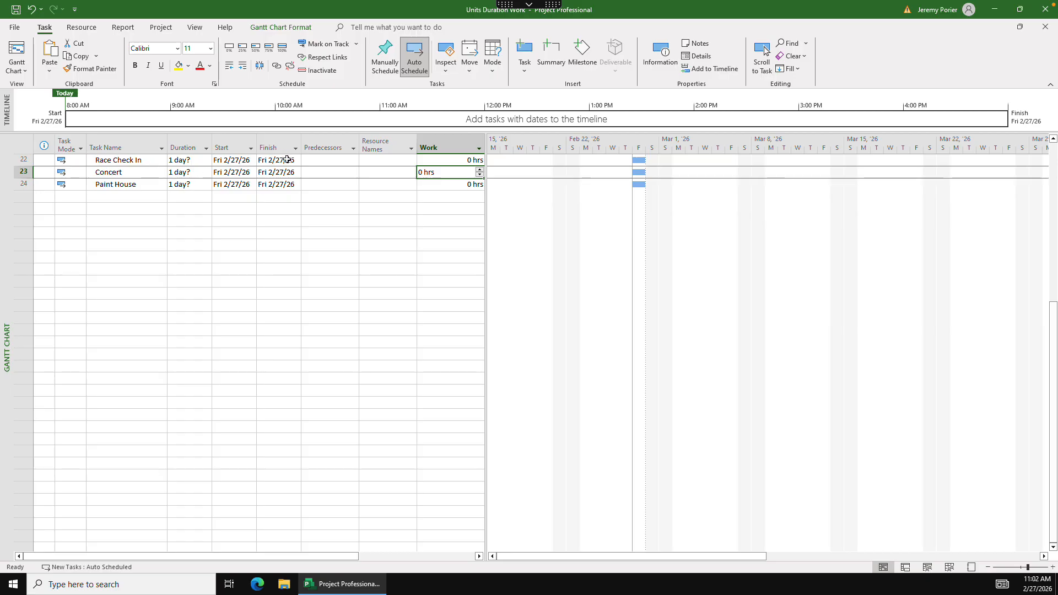
- Examine the task type options in the advanced task information of Race Check In and close it without changes
{"action": "right_click", "coordinate": [316, 161]}
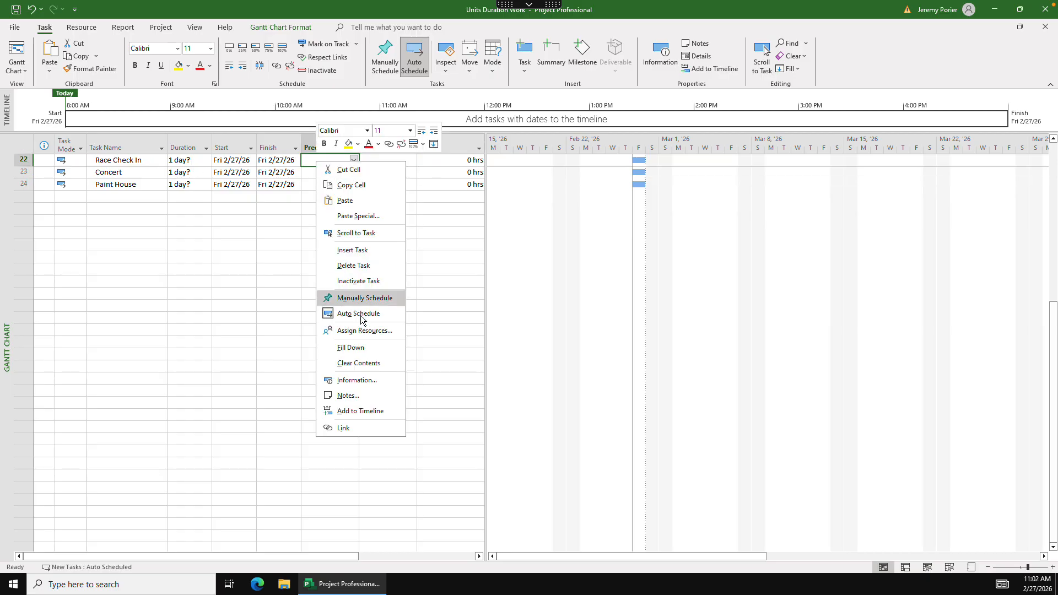
{"action": "left_click", "coordinate": [356, 380]}
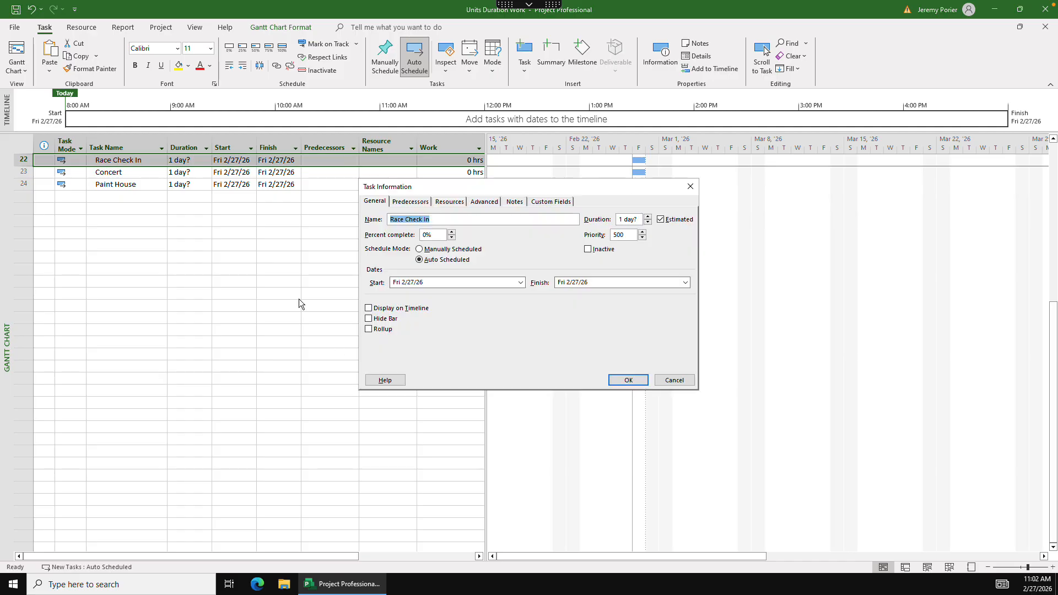
{"action": "left_click", "coordinate": [475, 202]}
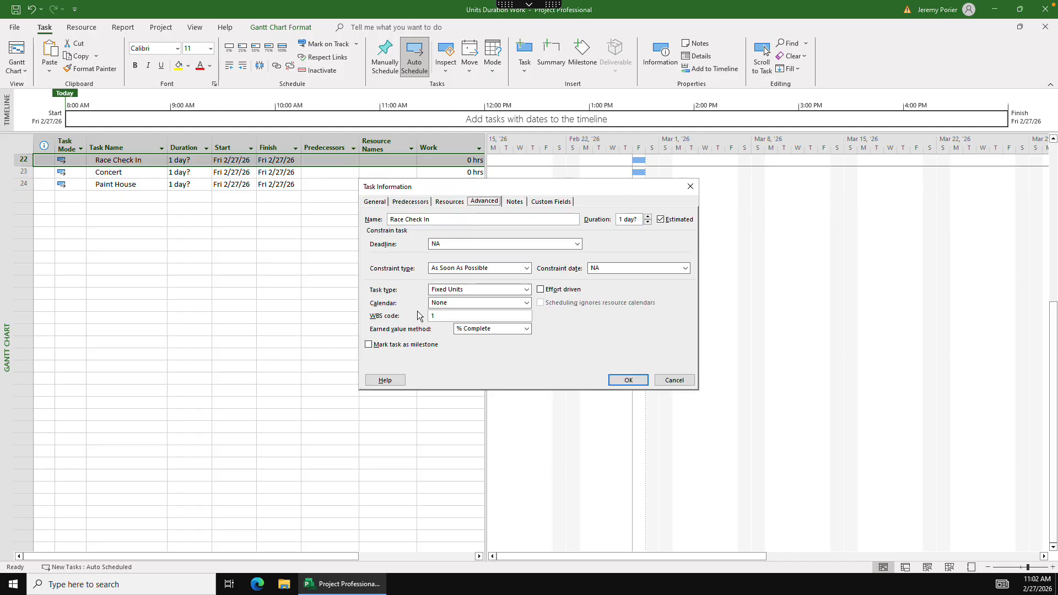
{"action": "left_click", "coordinate": [469, 290]}
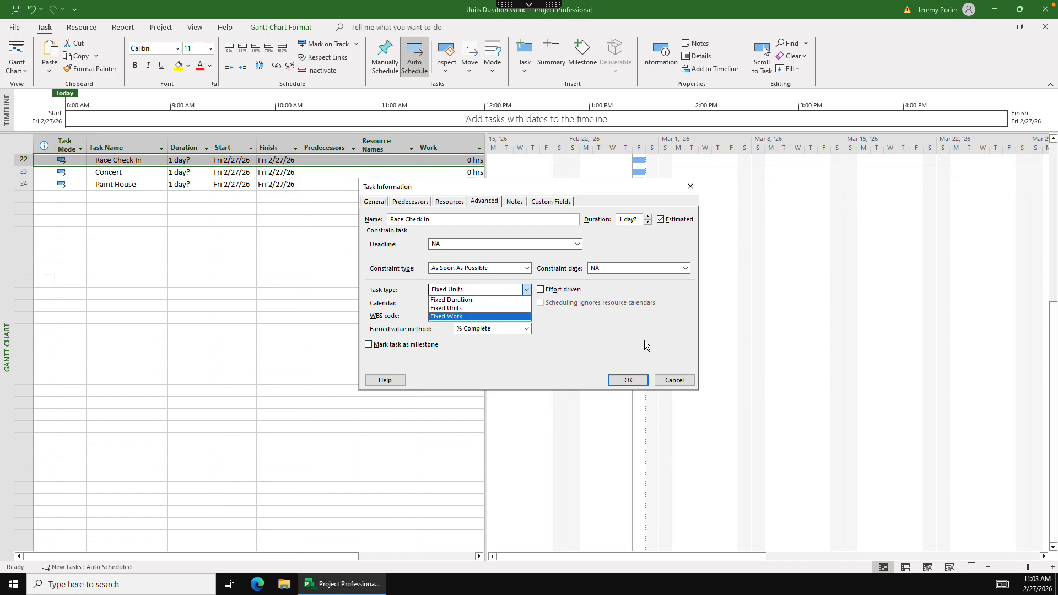
{"action": "left_click", "coordinate": [678, 382]}
{"action": "left_click", "coordinate": [677, 381]}
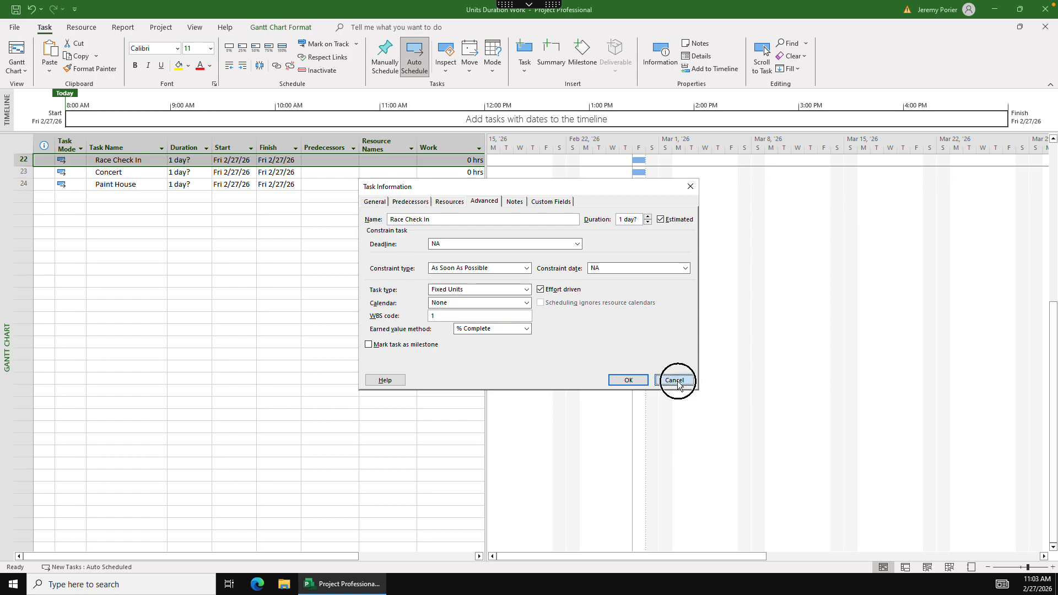
{"action": "left_click", "coordinate": [147, 257]}
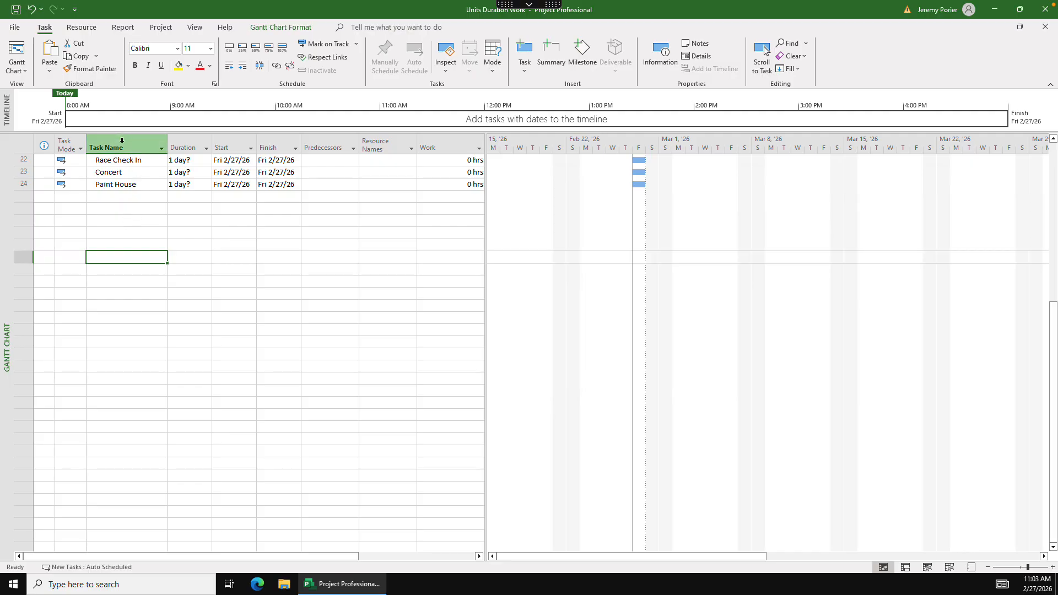
- Insert a Type column before the Task Name column
{"action": "right_click", "coordinate": [121, 141]}
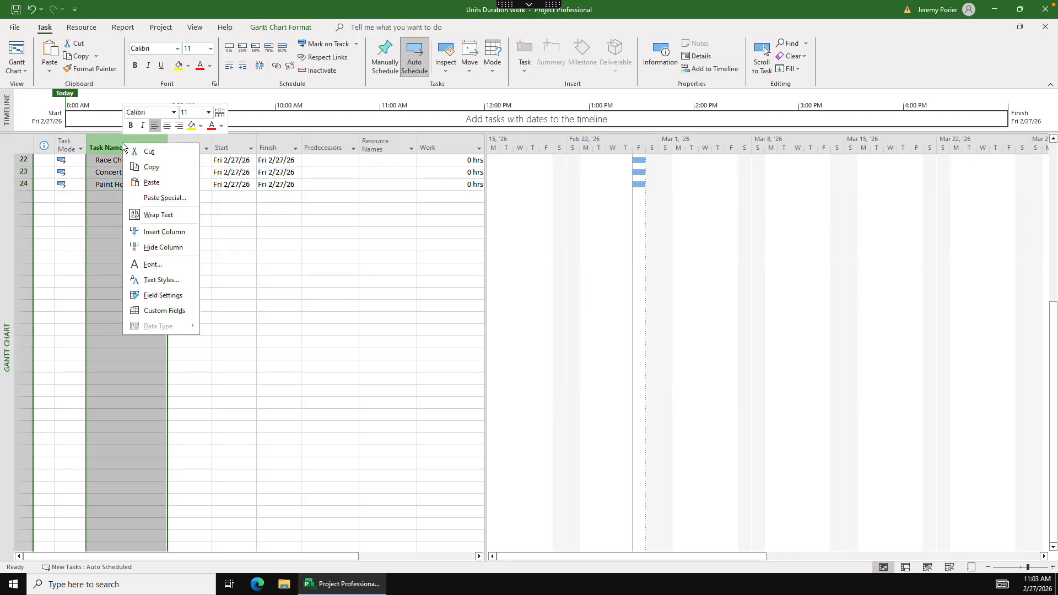
{"action": "left_click", "coordinate": [162, 232]}
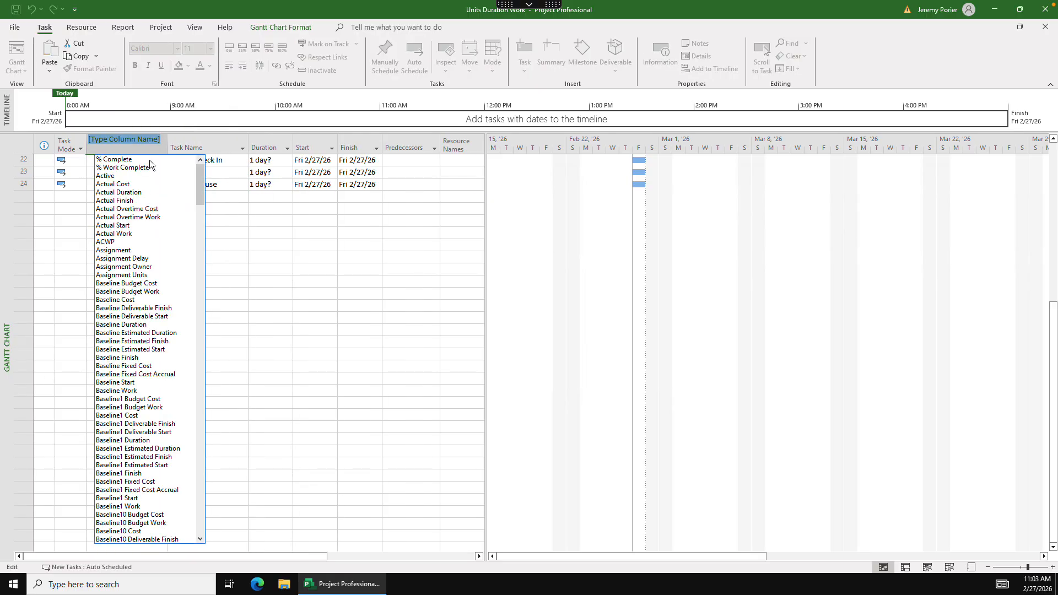
{"action": "type", "text": "type"}
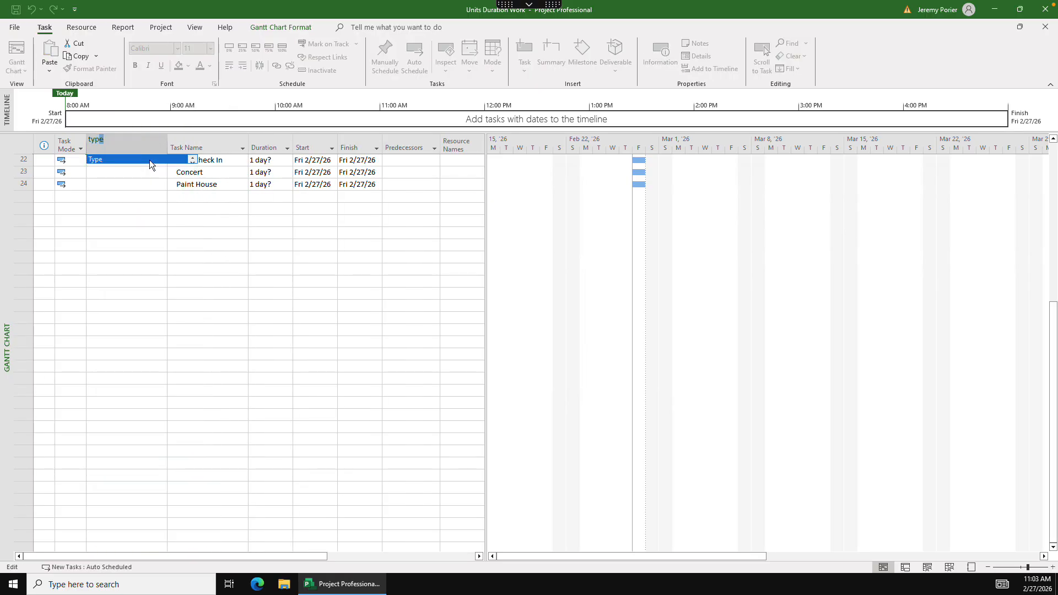
{"action": "left_click", "coordinate": [150, 160]}
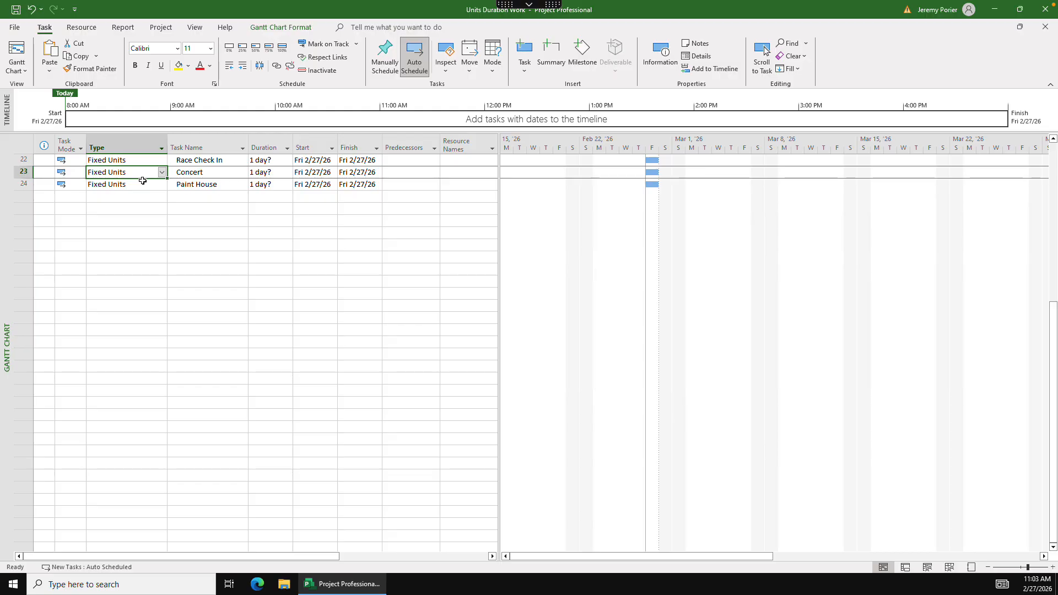
- Switch to the Resource Sheet view and add a work resource named Volunteer
{"action": "left_click", "coordinate": [26, 70]}
{"action": "left_click", "coordinate": [47, 148]}
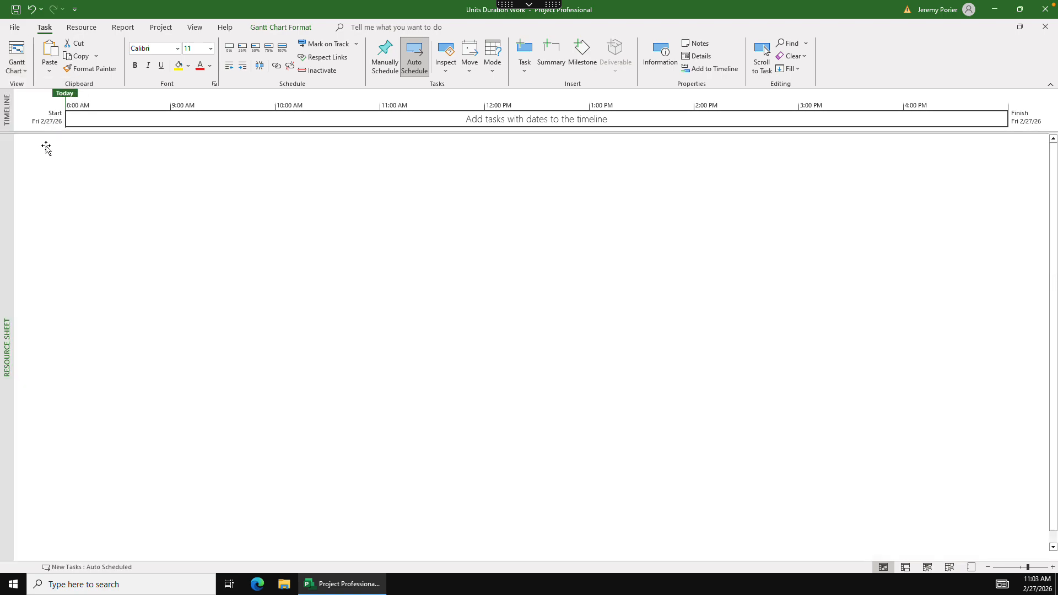
{"action": "left_click", "coordinate": [102, 151]}
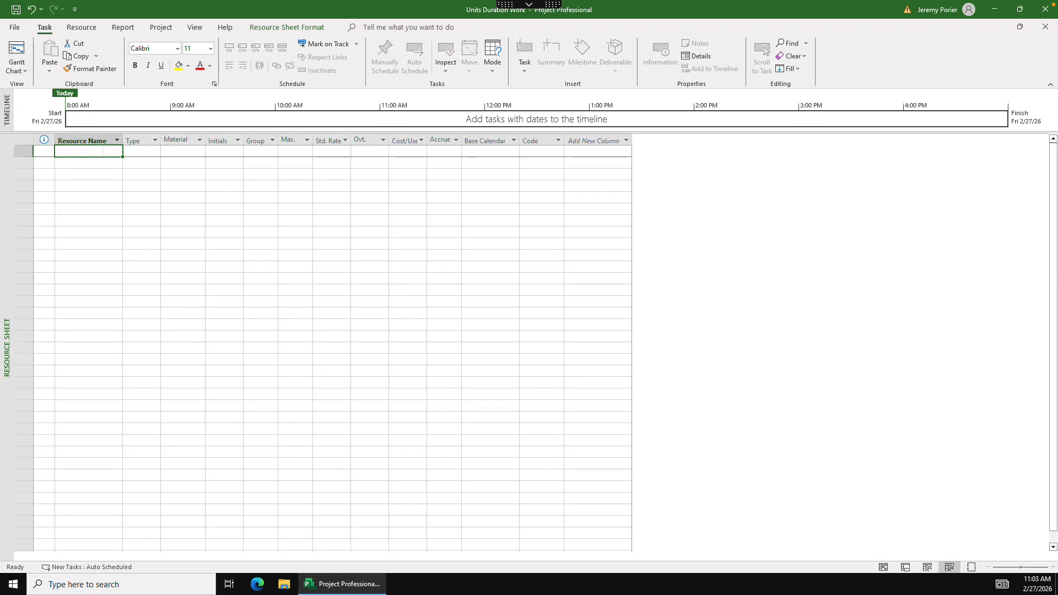
{"action": "type", "text": "Vo"}
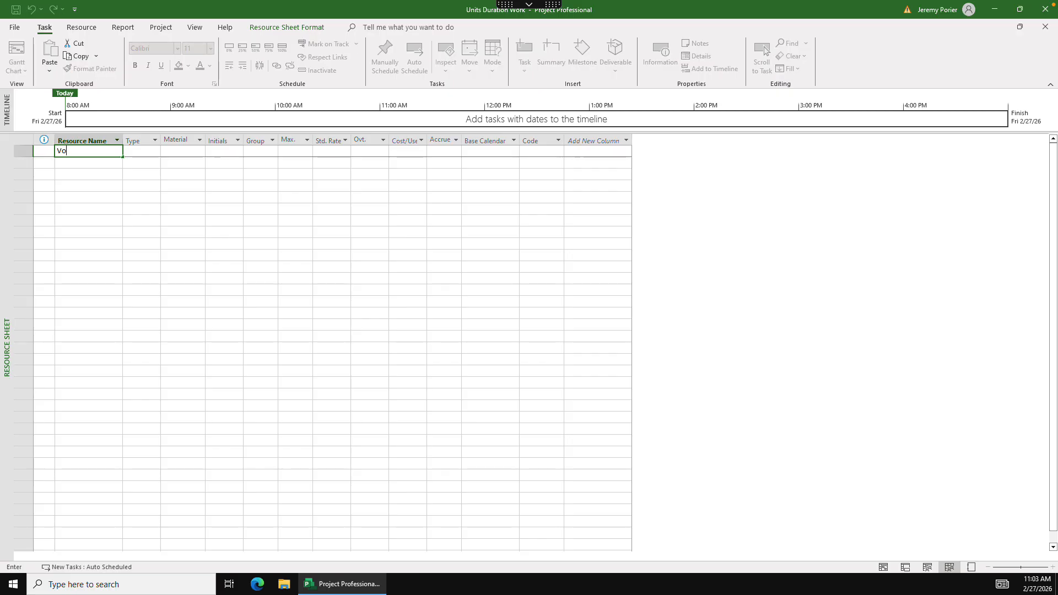
{"action": "type", "text": "lunteer"}
{"action": "left_click", "coordinate": [157, 152]}
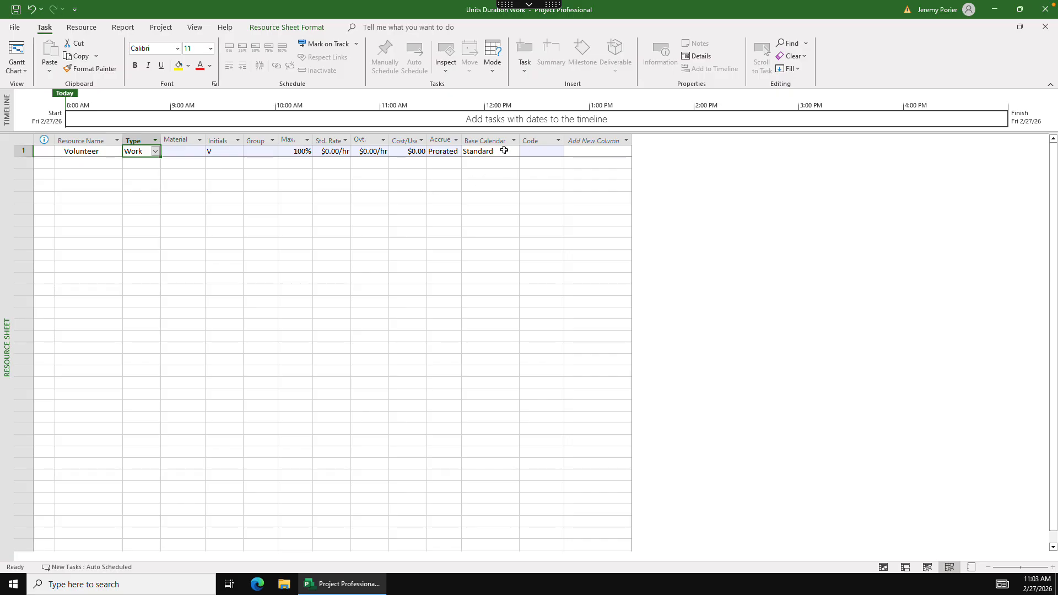
- Add a resource named Security Guard with a standard rate of $10.00/hr
{"action": "left_click", "coordinate": [91, 164]}
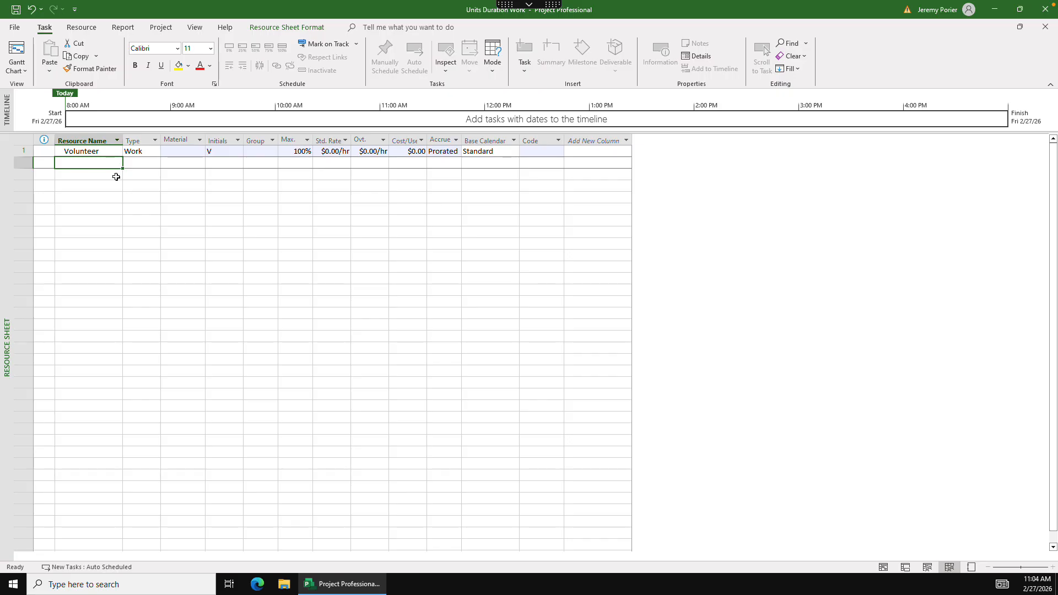
{"action": "type", "text": "Sec"}
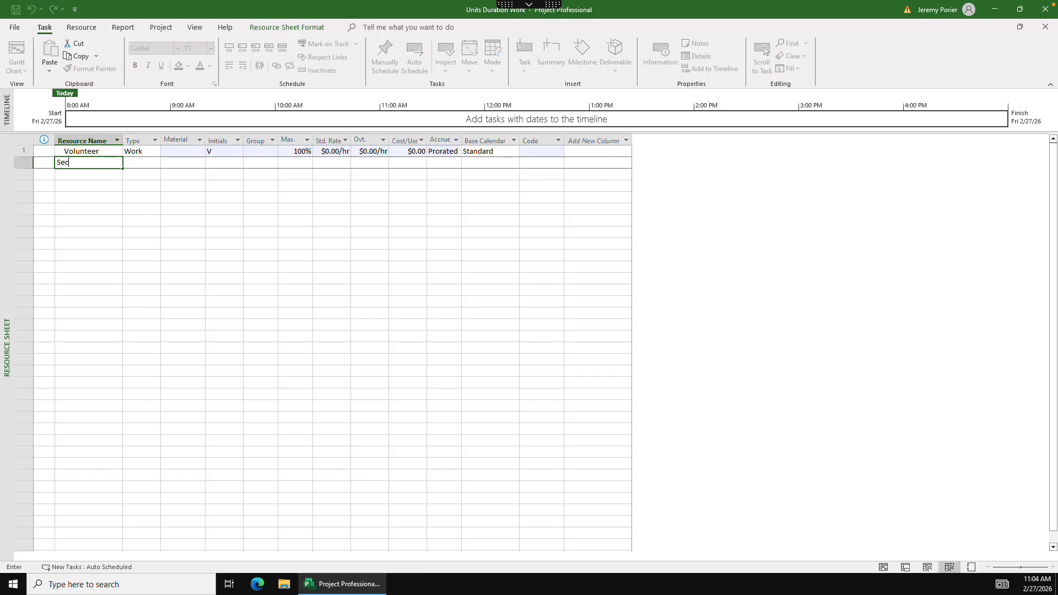
{"action": "type", "text": "urity Guard"}
{"action": "key", "text": "Tab"}
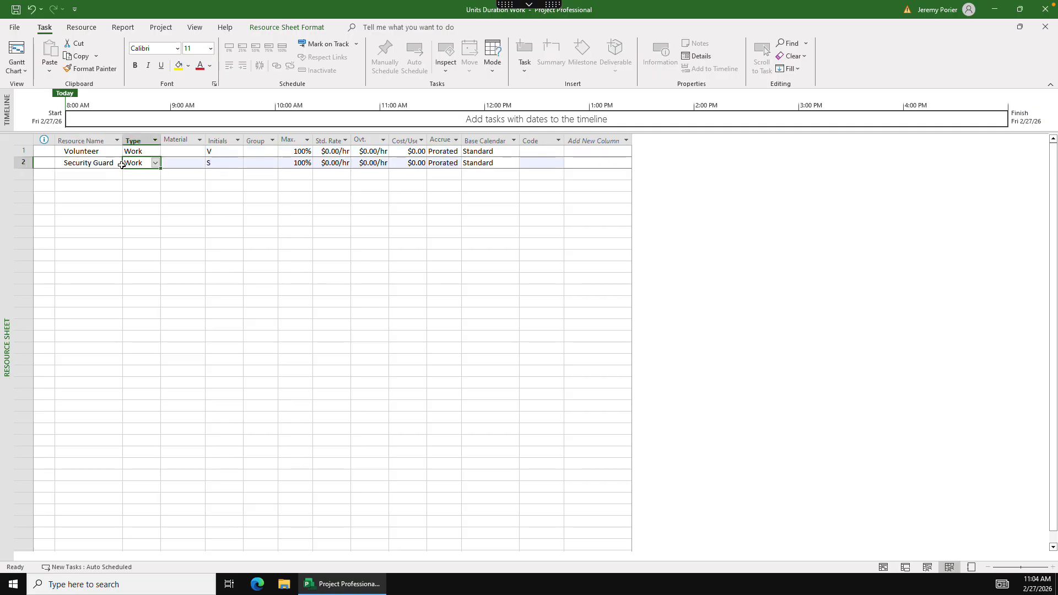
{"action": "left_click", "coordinate": [334, 162]}
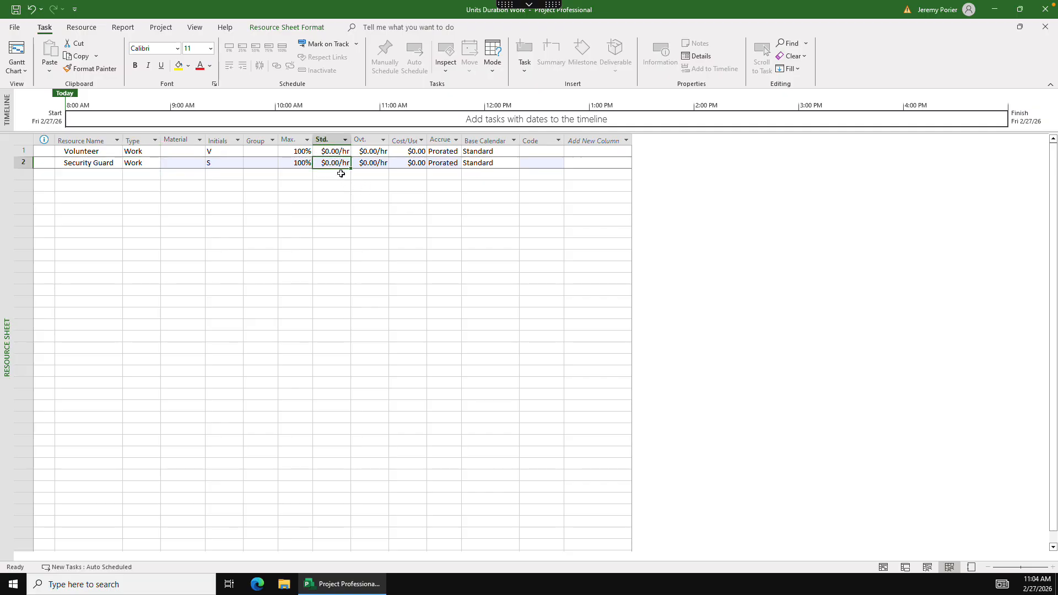
{"action": "type", "text": "10"}
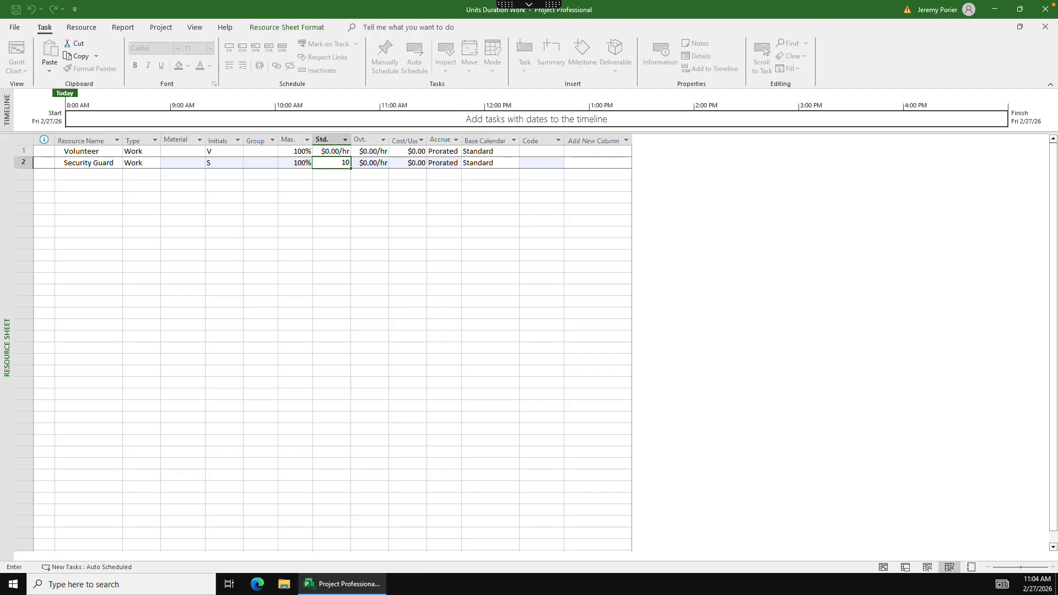
{"action": "key", "text": "Return"}
- Add a resource named Paint Crew with a standard rate of $10.00/hr
{"action": "left_click", "coordinate": [93, 175]}
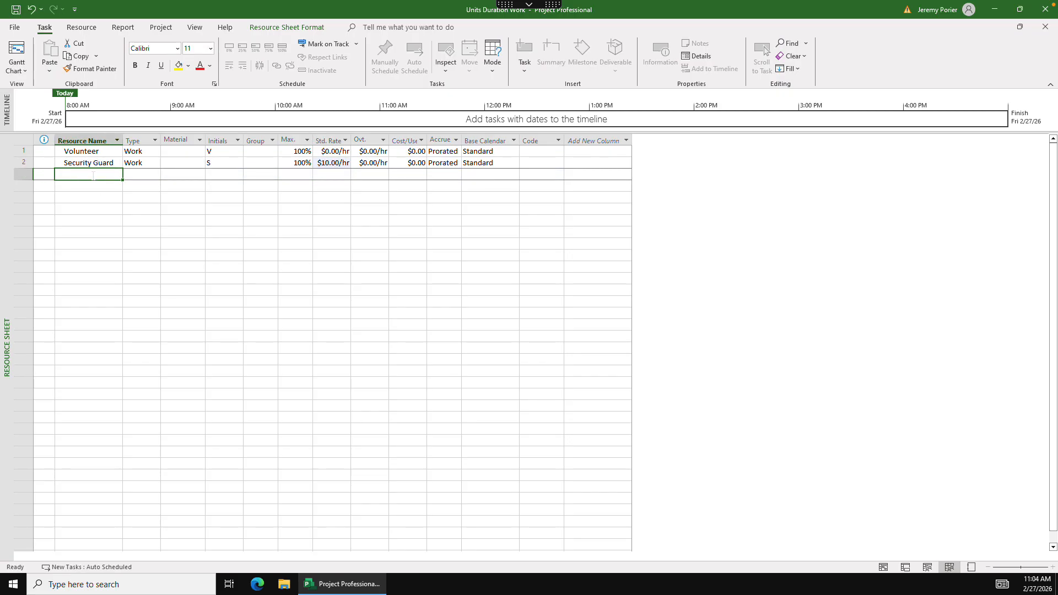
{"action": "type", "text": "Paint Cre"}
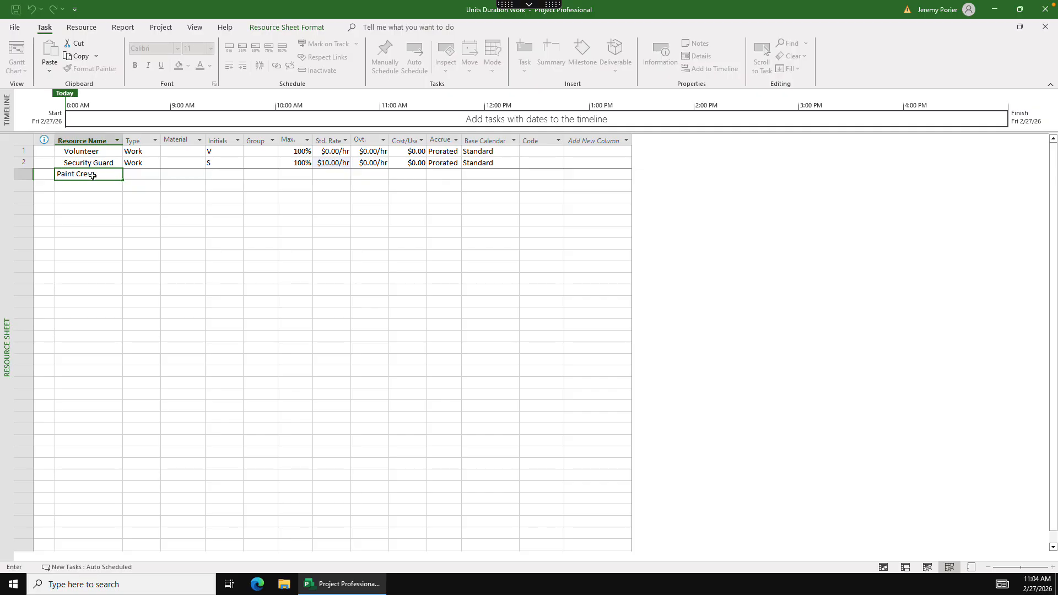
{"action": "type", "text": "w"}
{"action": "key", "text": "Tab"}
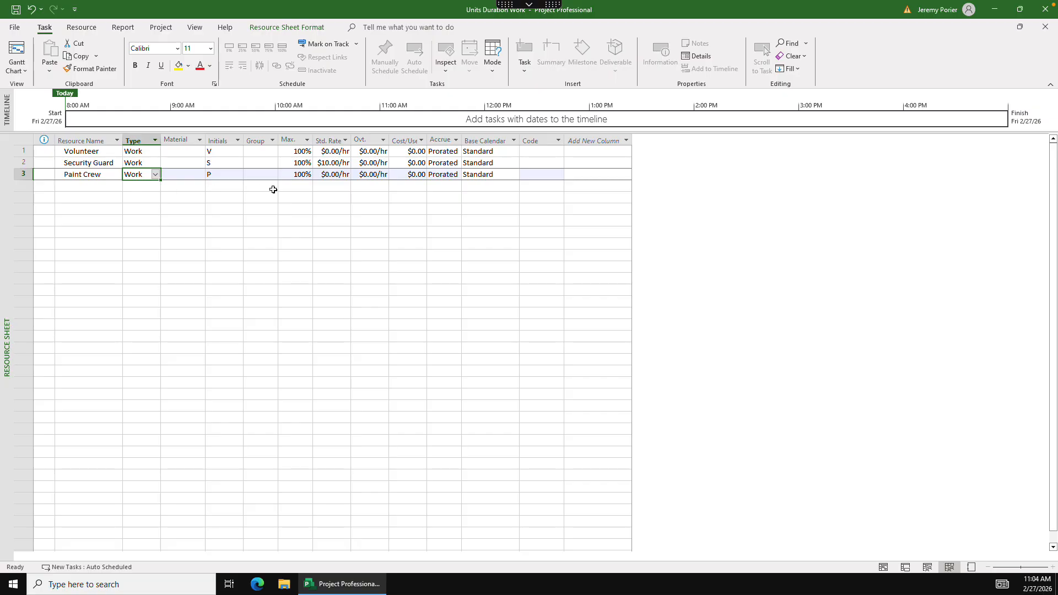
{"action": "left_click", "coordinate": [328, 175]}
{"action": "type", "text": "10"}
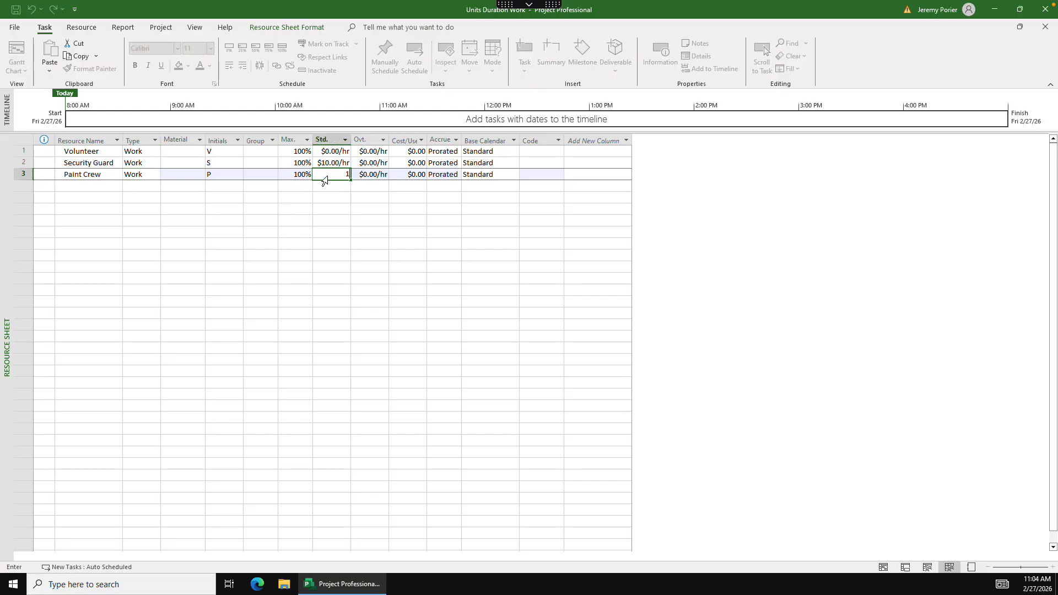
{"action": "left_click", "coordinate": [263, 175]}
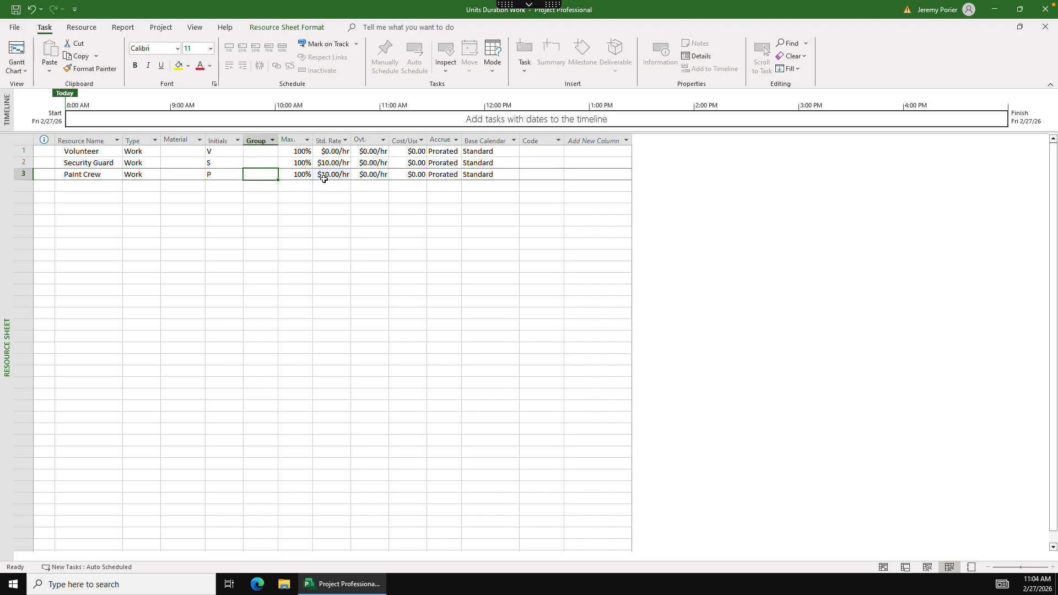
- Set the maximum units of the Paint Crew resource to 300% and of the Volunteer resource to 50%
{"action": "left_click", "coordinate": [292, 175]}
{"action": "type", "text": "300"}
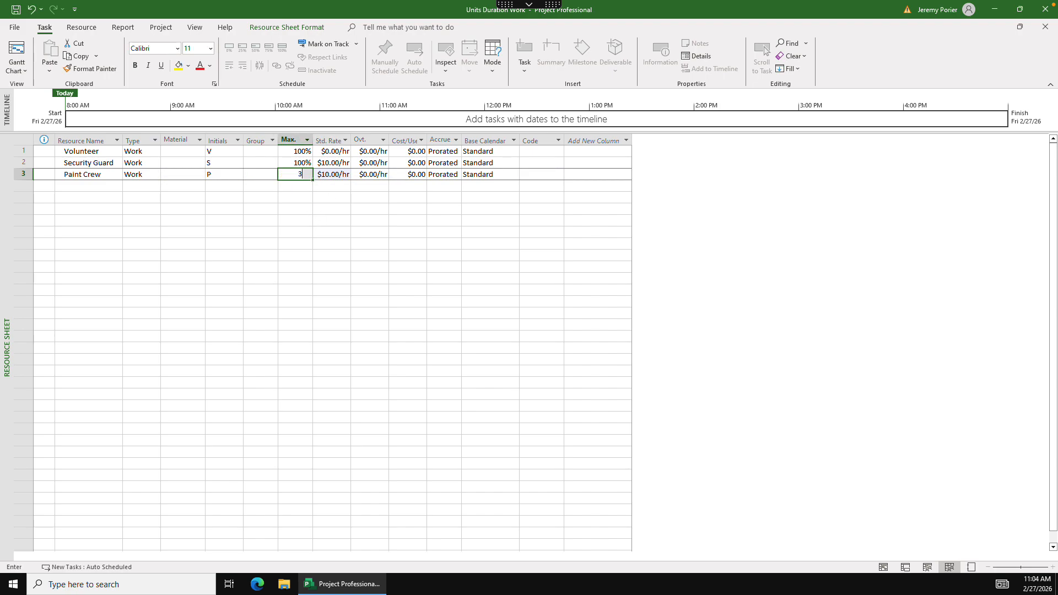
{"action": "left_click", "coordinate": [262, 175]}
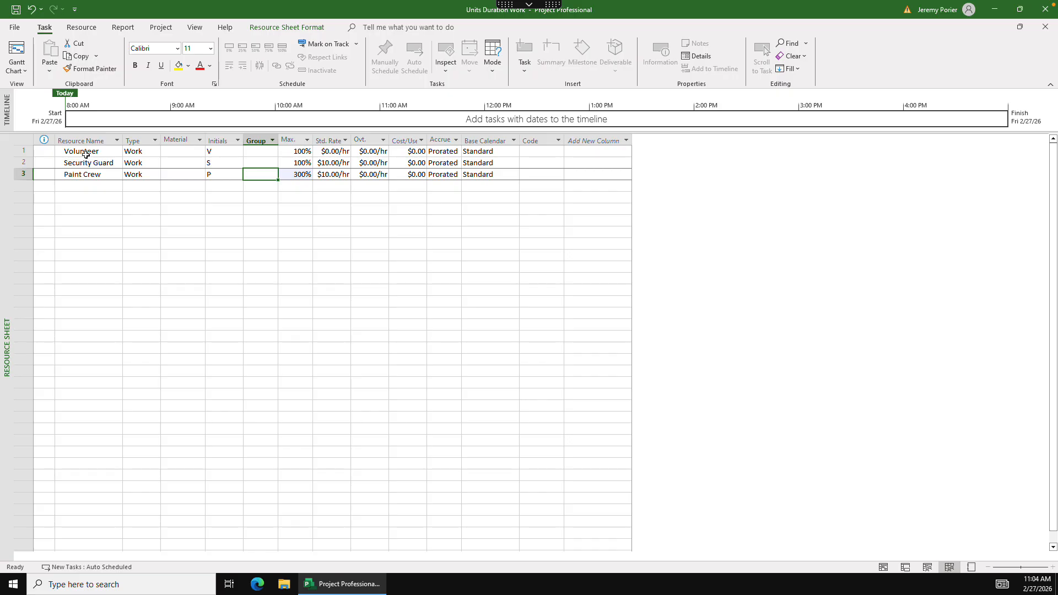
{"action": "left_click", "coordinate": [304, 151]}
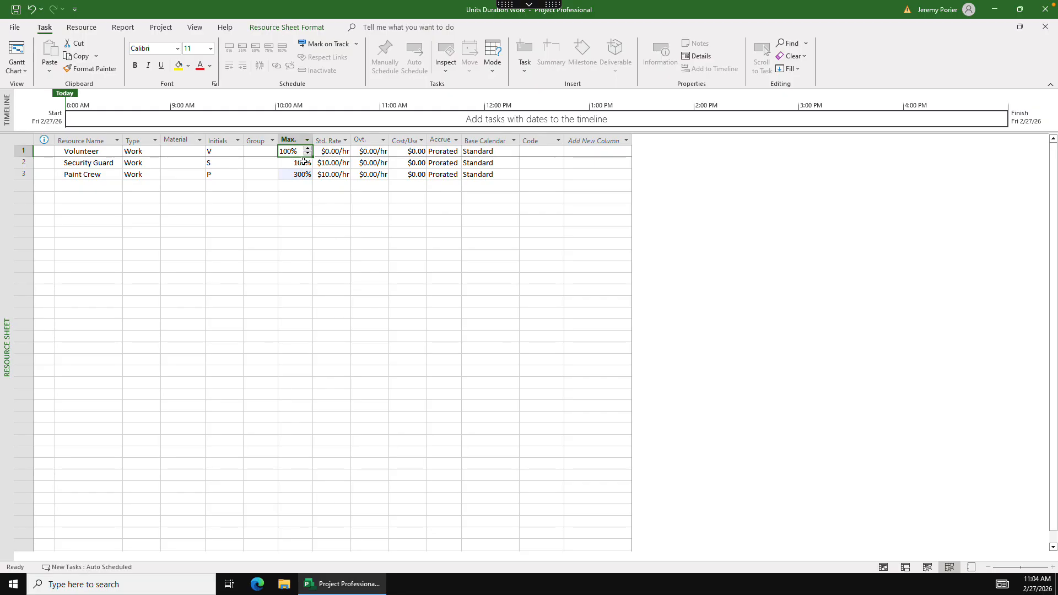
{"action": "type", "text": "50"}
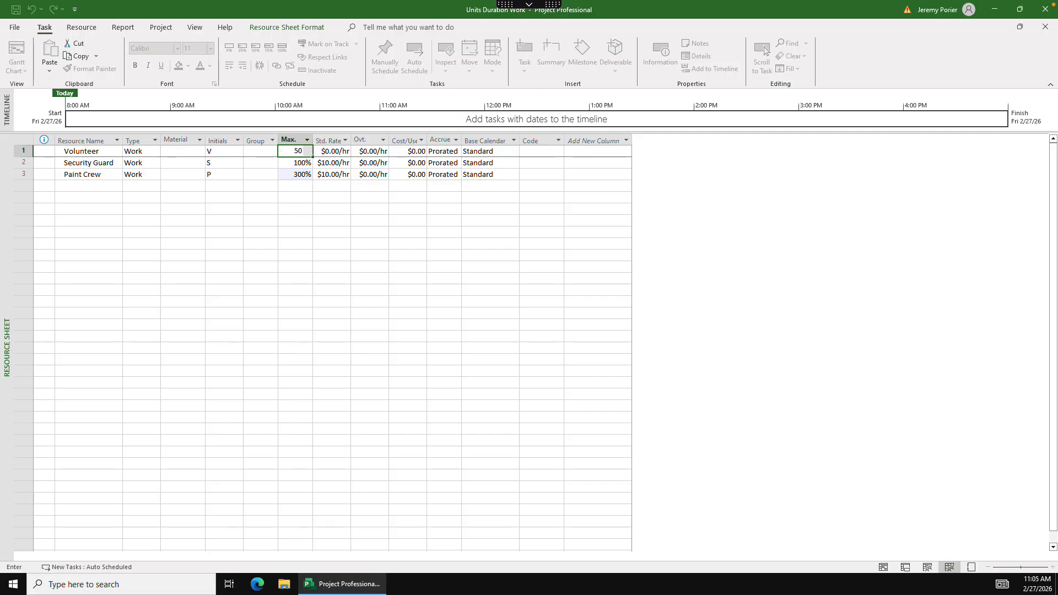
{"action": "key", "text": "Return"}
{"action": "left_click", "coordinate": [279, 195]}
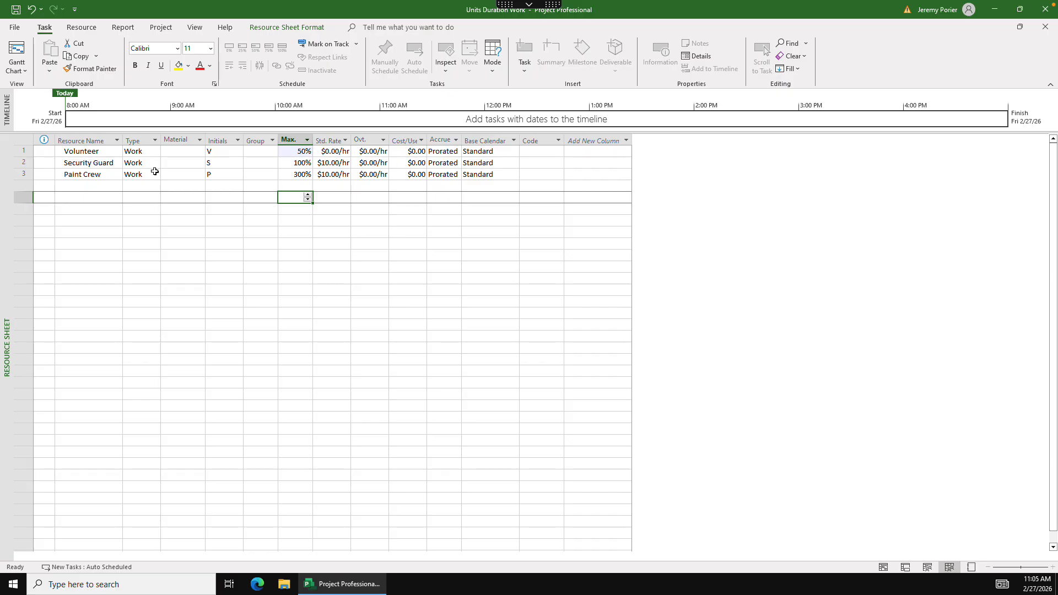
- Set the maximum units of the Security Guard resource to 500%
{"action": "left_click", "coordinate": [291, 164]}
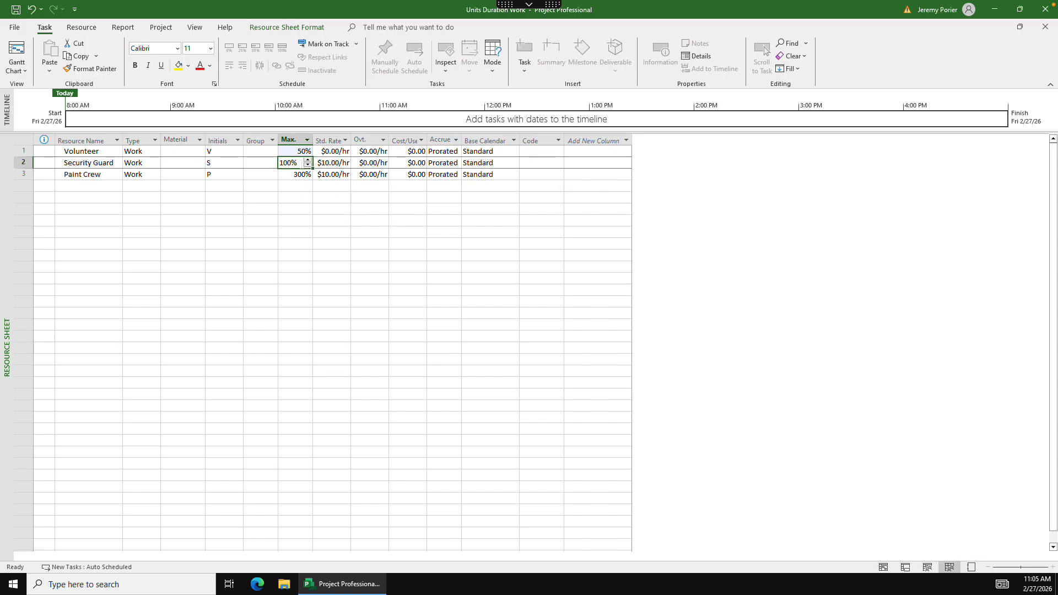
{"action": "type", "text": "50"}
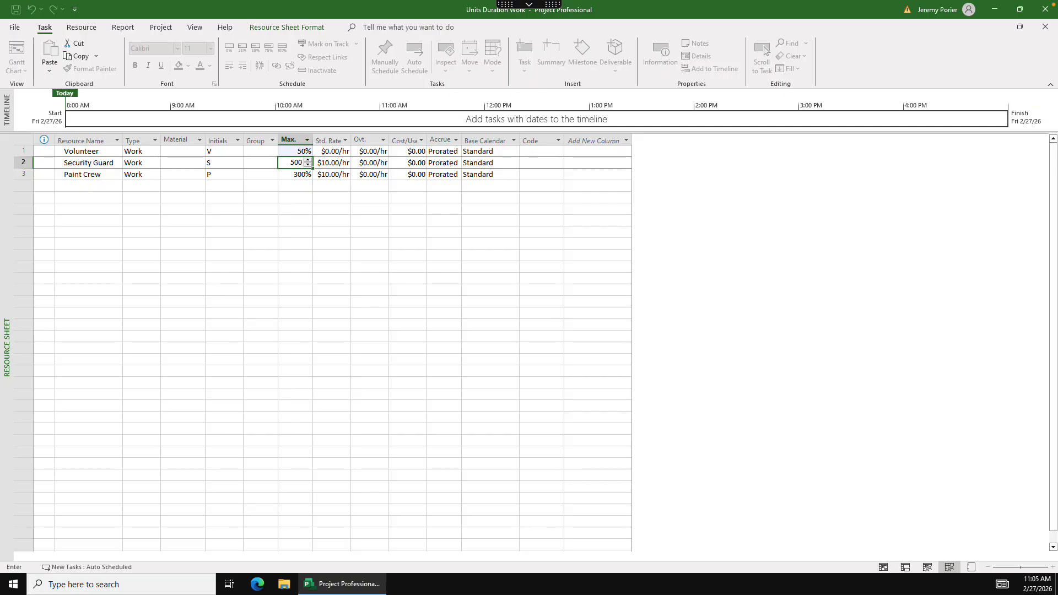
{"action": "type", "text": "0"}
{"action": "key", "text": "Return"}
{"action": "left_click", "coordinate": [331, 232]}
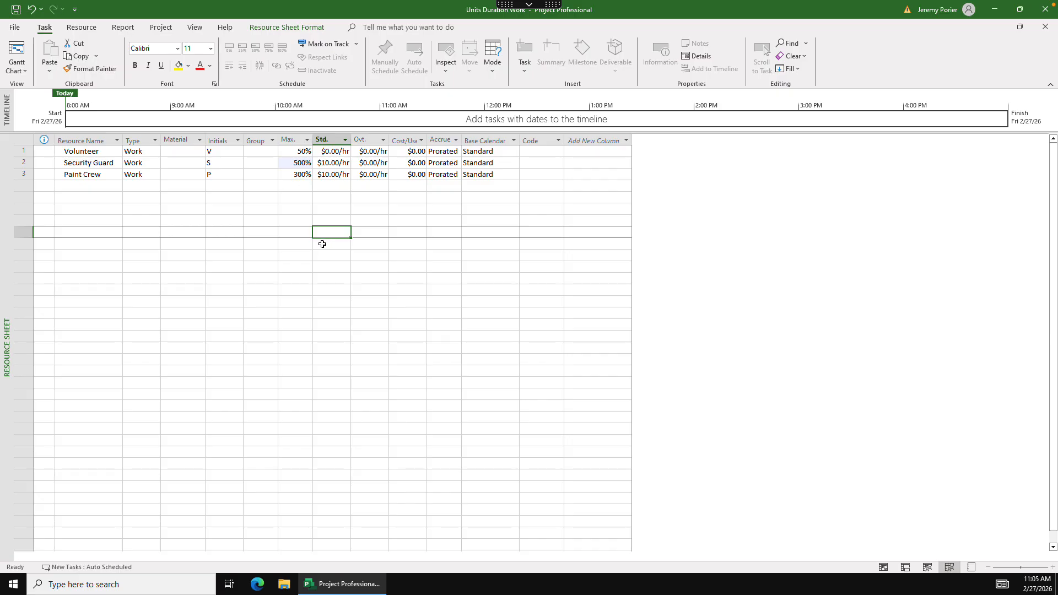
- Return to the Gantt Chart view and delete the empty task rows 1 to 21 above Race Check In
{"action": "left_click", "coordinate": [17, 52]}
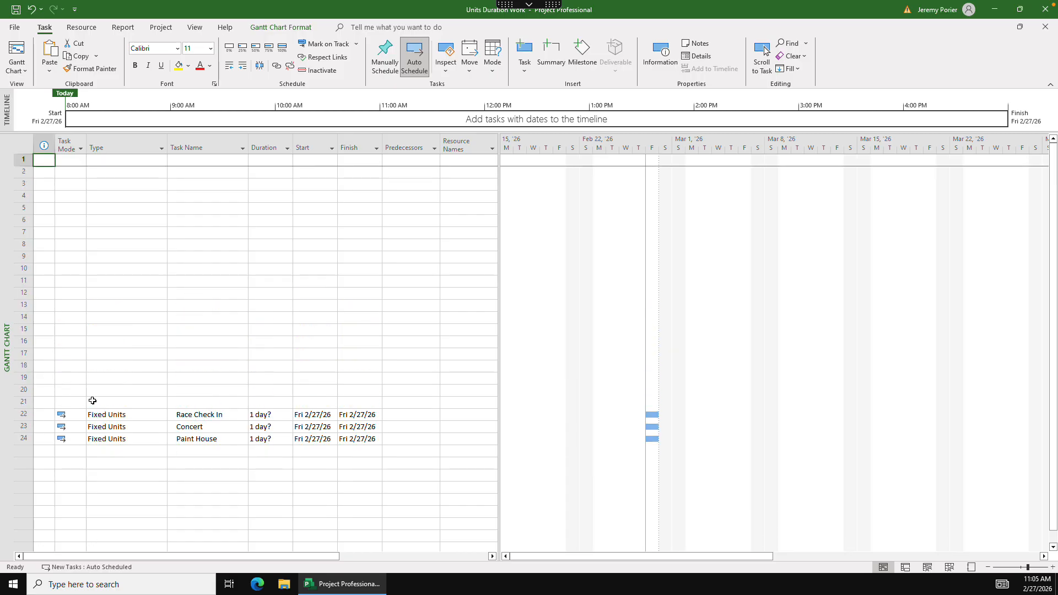
{"action": "left_click_drag", "start_coordinate": [24, 402], "coordinate": [3, 130]}
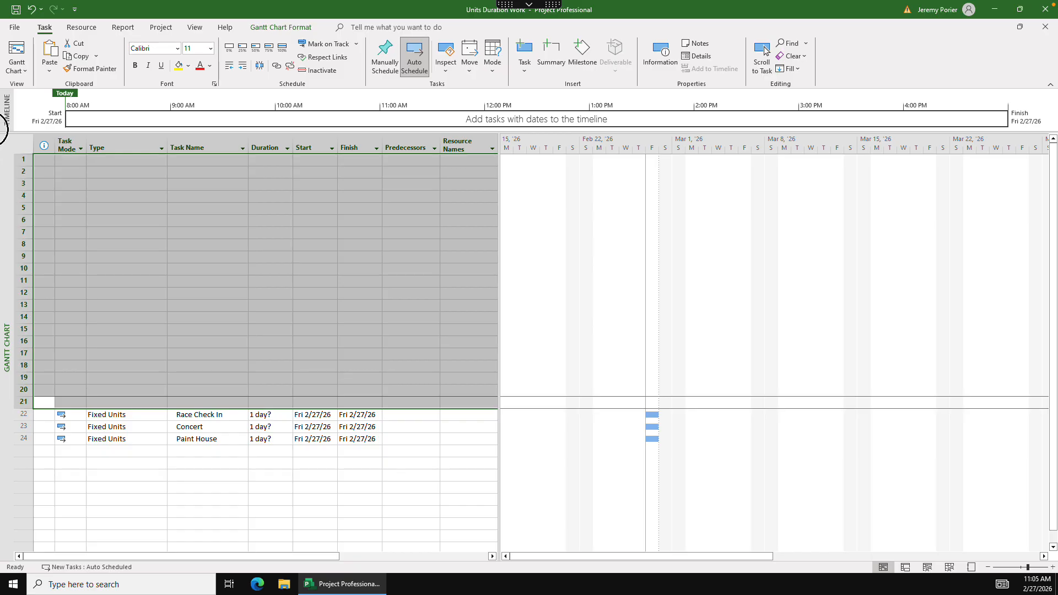
{"action": "right_click", "coordinate": [26, 160]}
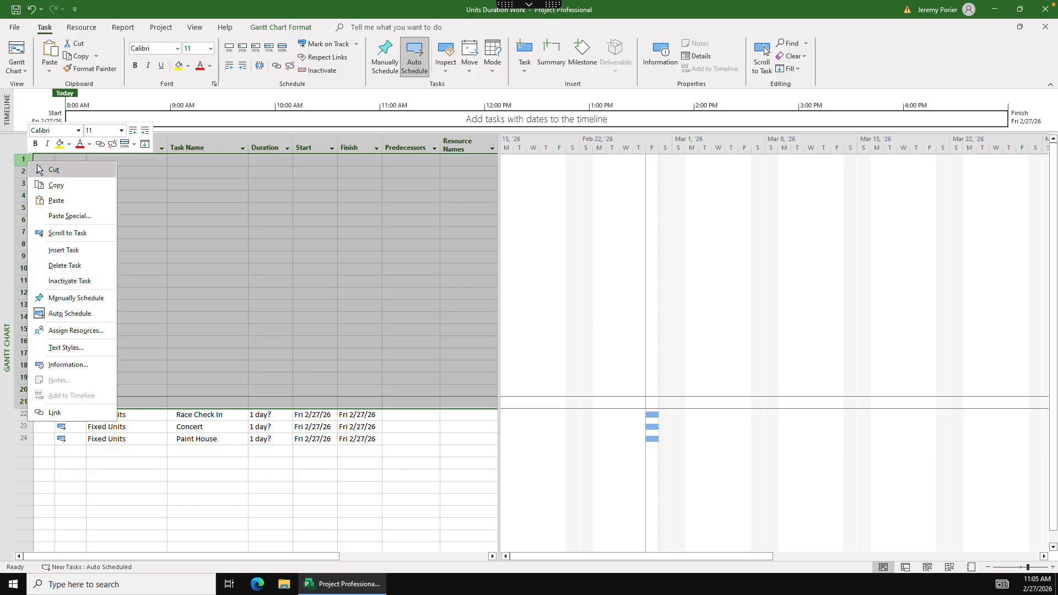
{"action": "left_click", "coordinate": [73, 266]}
{"action": "left_click", "coordinate": [131, 232]}
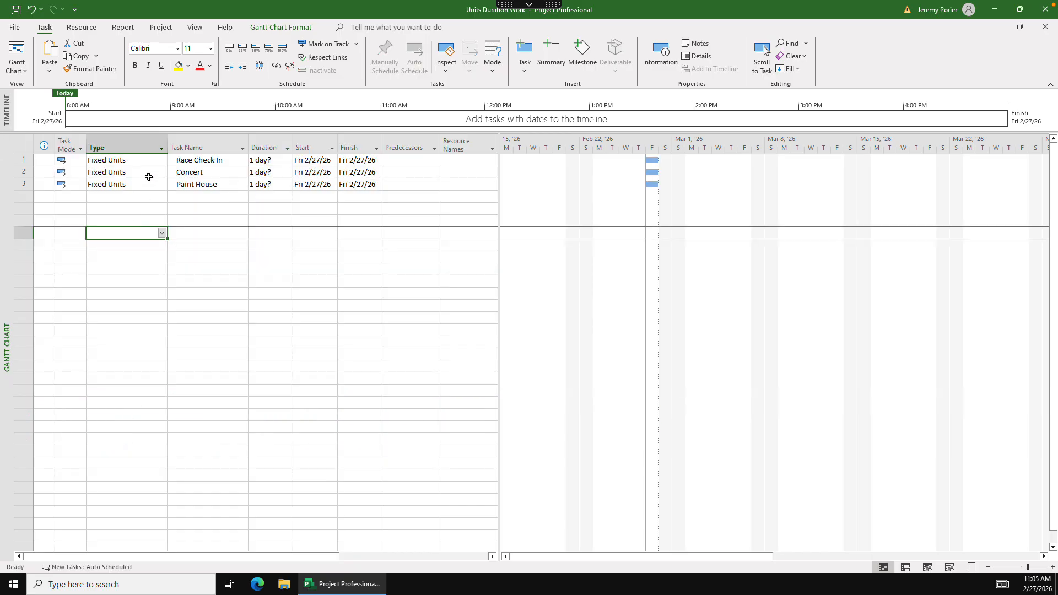
{"action": "left_click", "coordinate": [210, 266]}
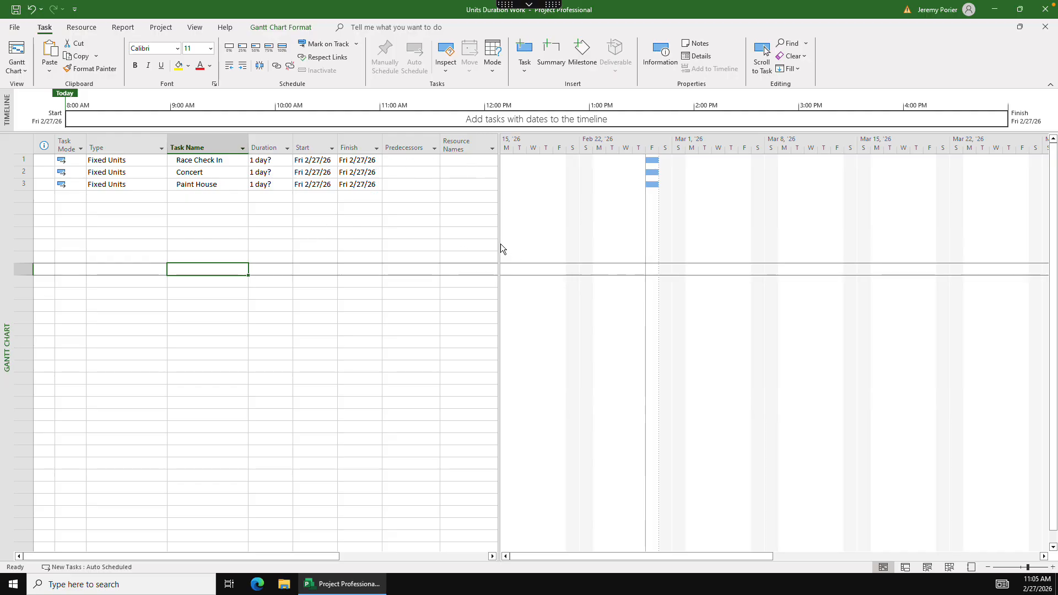
- Widen the table area to show the Work column, assign Volunteer to Race Check In, and fit the Resource Names column to its contents
{"action": "left_click_drag", "start_coordinate": [500, 243], "coordinate": [622, 244]}
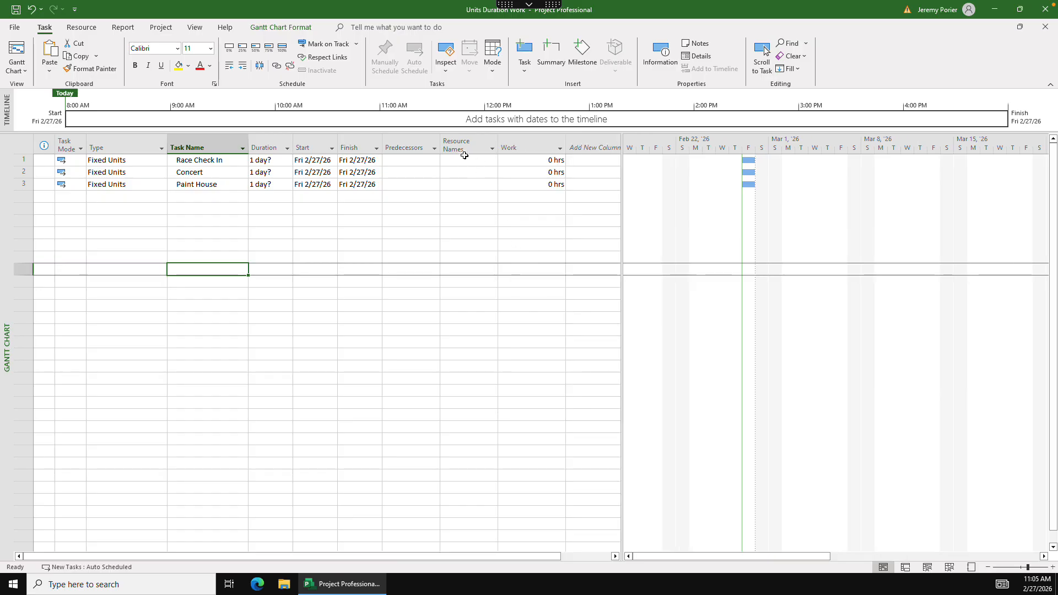
{"action": "left_click", "coordinate": [466, 158]}
{"action": "left_click", "coordinate": [493, 160]}
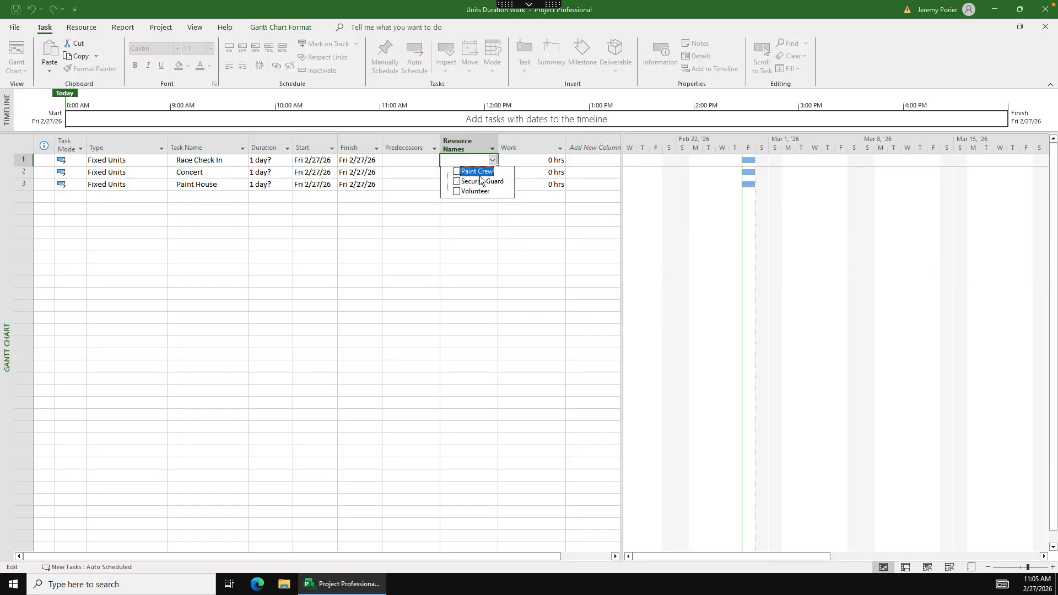
{"action": "left_click", "coordinate": [456, 192]}
{"action": "key", "text": "Return"}
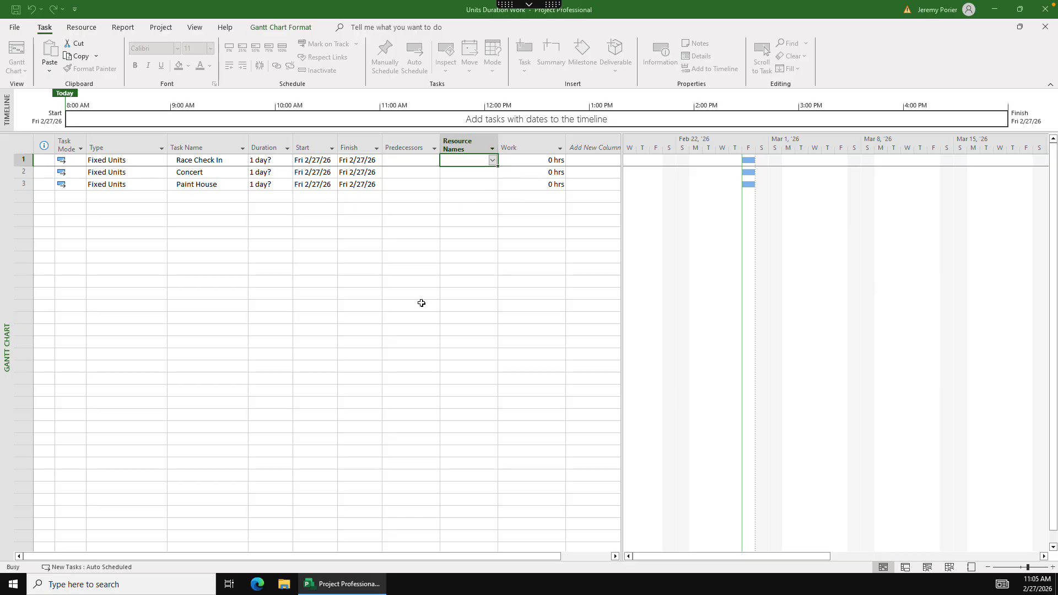
{"action": "double_click", "coordinate": [498, 145]}
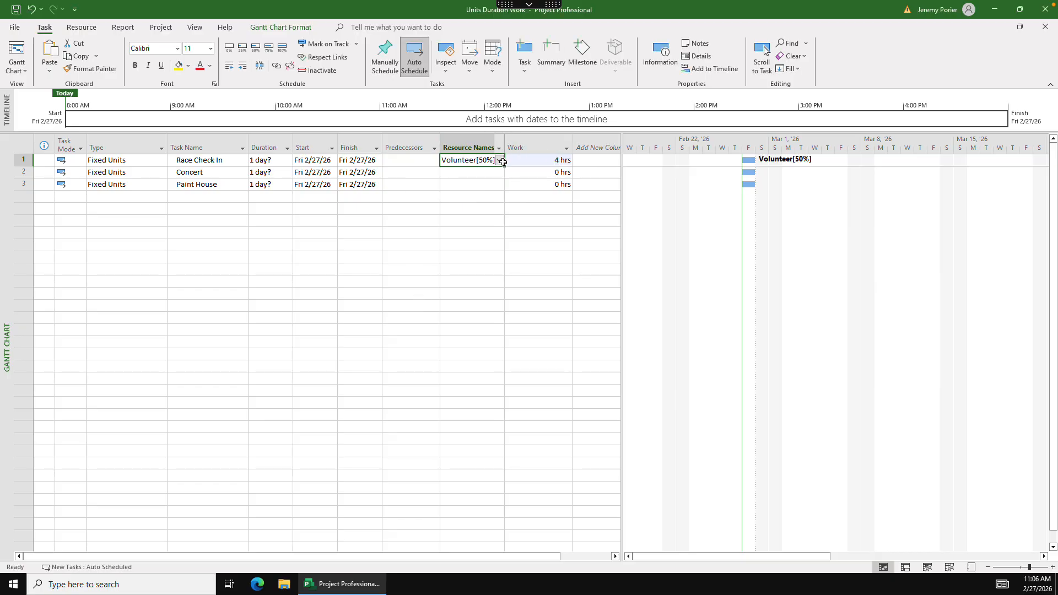
- Set the duration of the Race Check In task to 2 days
{"action": "left_click", "coordinate": [266, 161]}
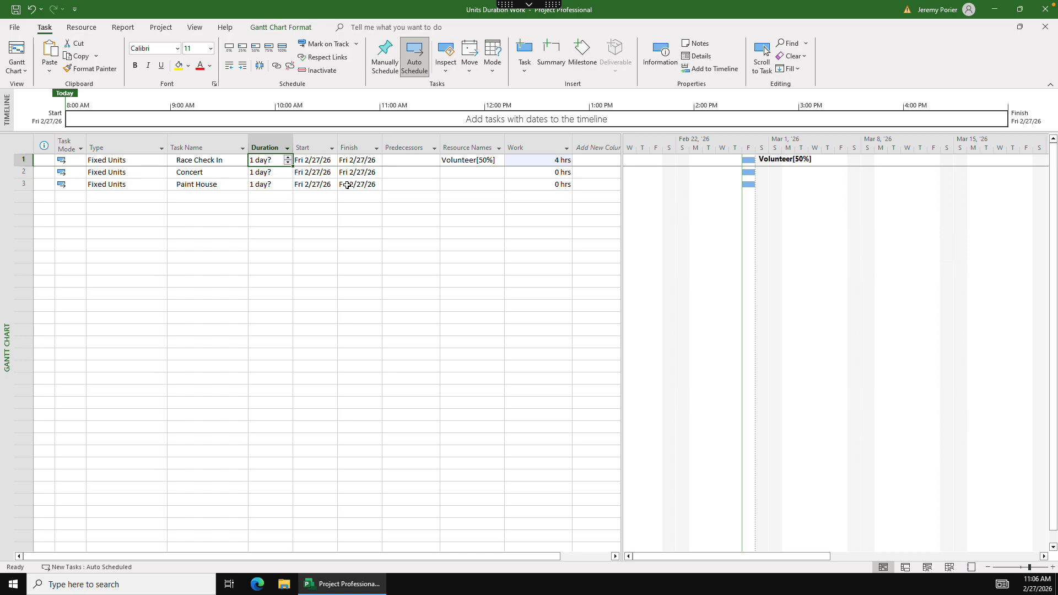
{"action": "type", "text": "2 days"}
{"action": "key", "text": "Tab"}
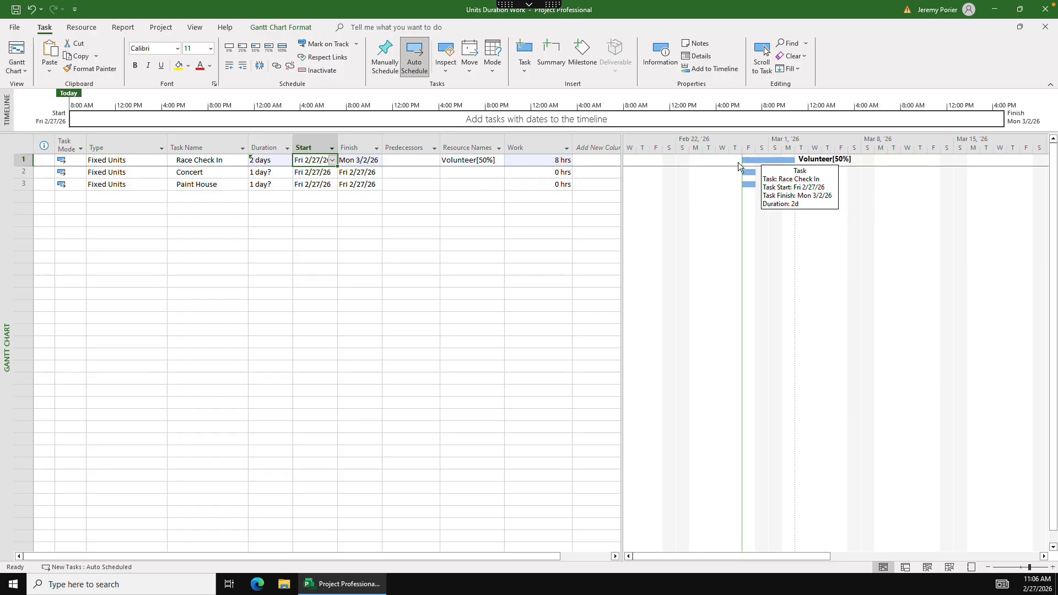
- Set the start of Race Check In to Mon 3/2/26, moving the task without adding a link
{"action": "left_click", "coordinate": [332, 160]}
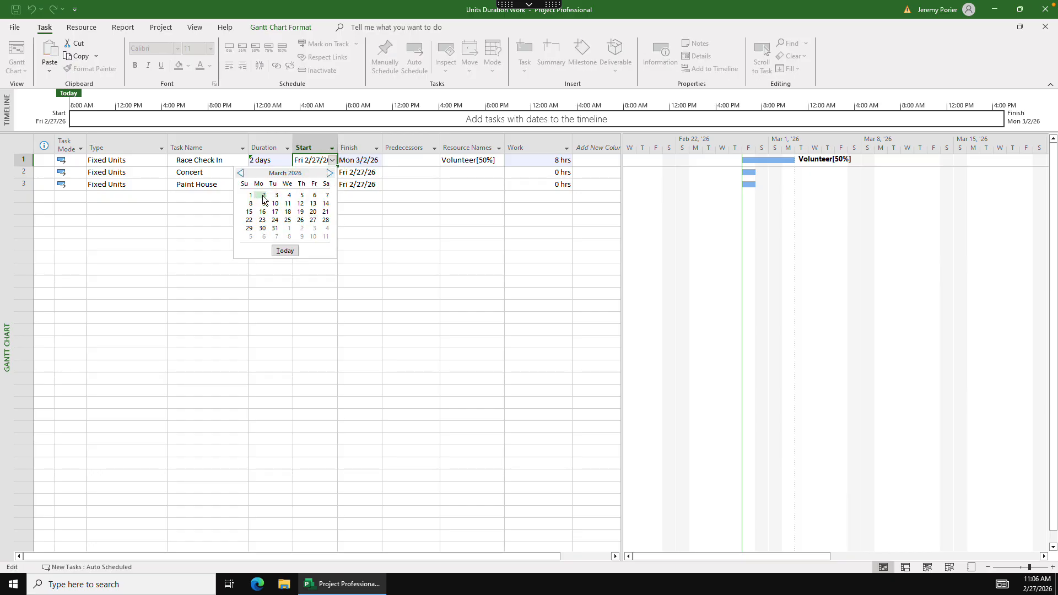
{"action": "left_click", "coordinate": [264, 196]}
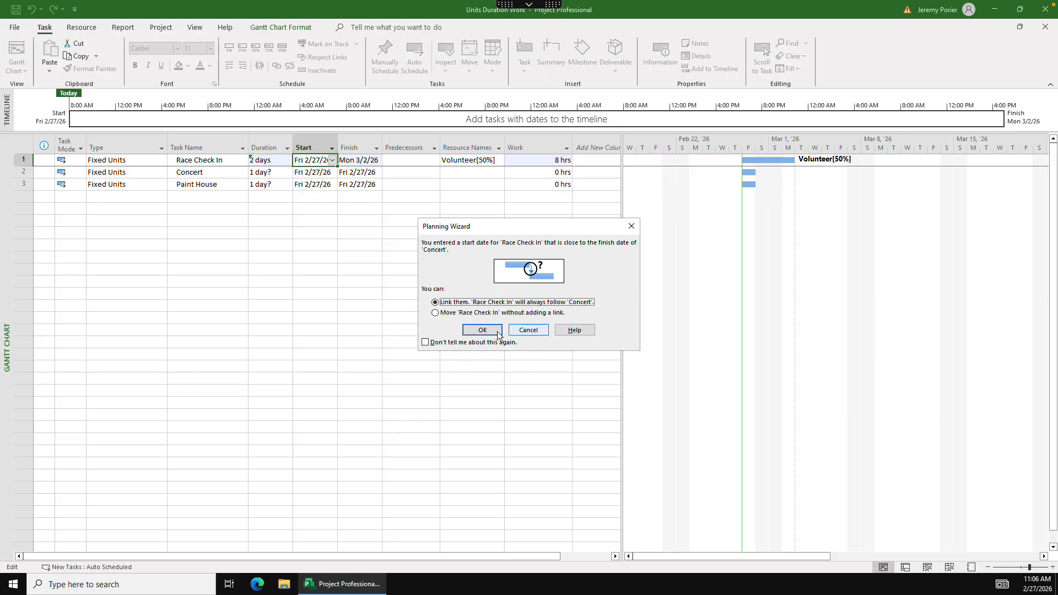
{"action": "left_click", "coordinate": [448, 313]}
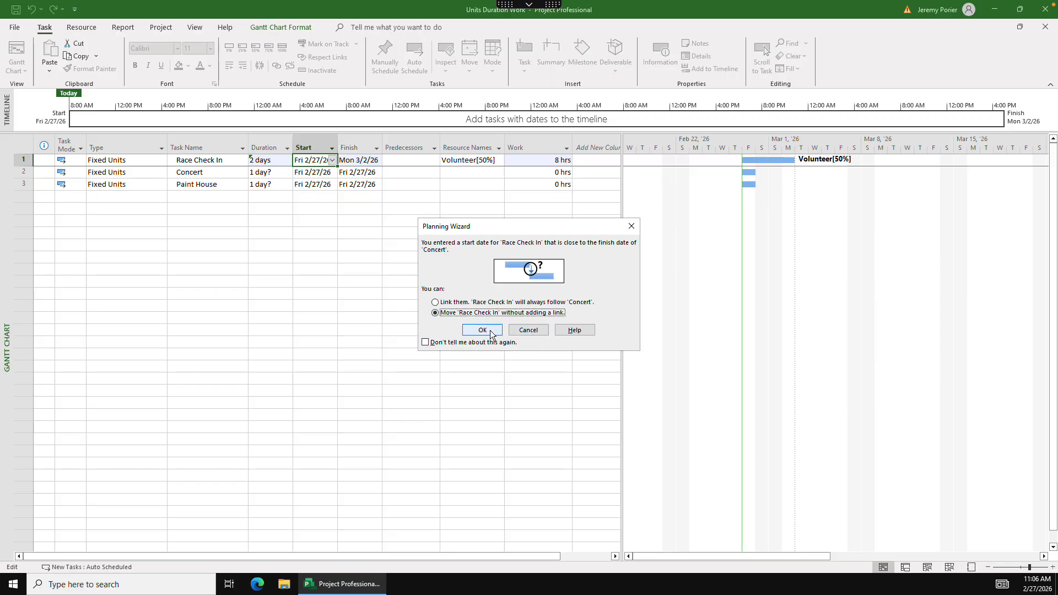
{"action": "left_click", "coordinate": [483, 330]}
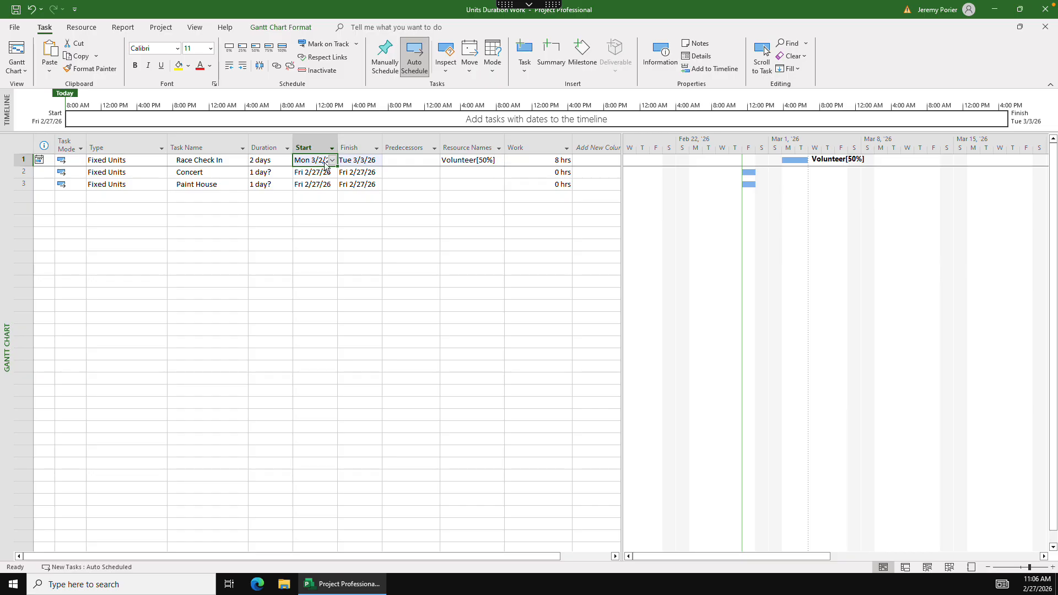
- Set the work of the Race Check In task to 16 hours
{"action": "left_click", "coordinate": [551, 160]}
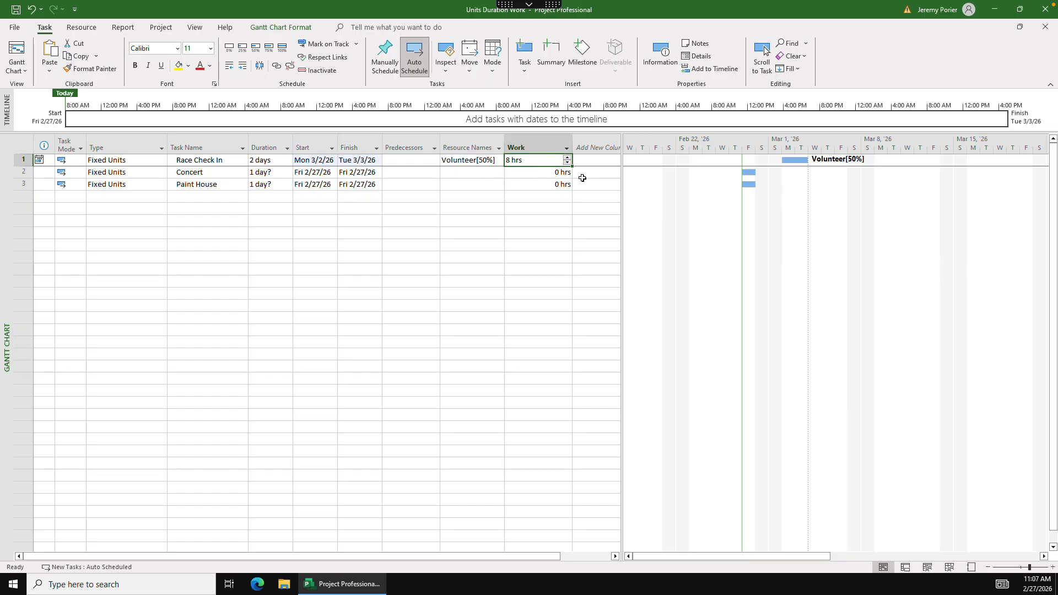
{"action": "type", "text": "16"}
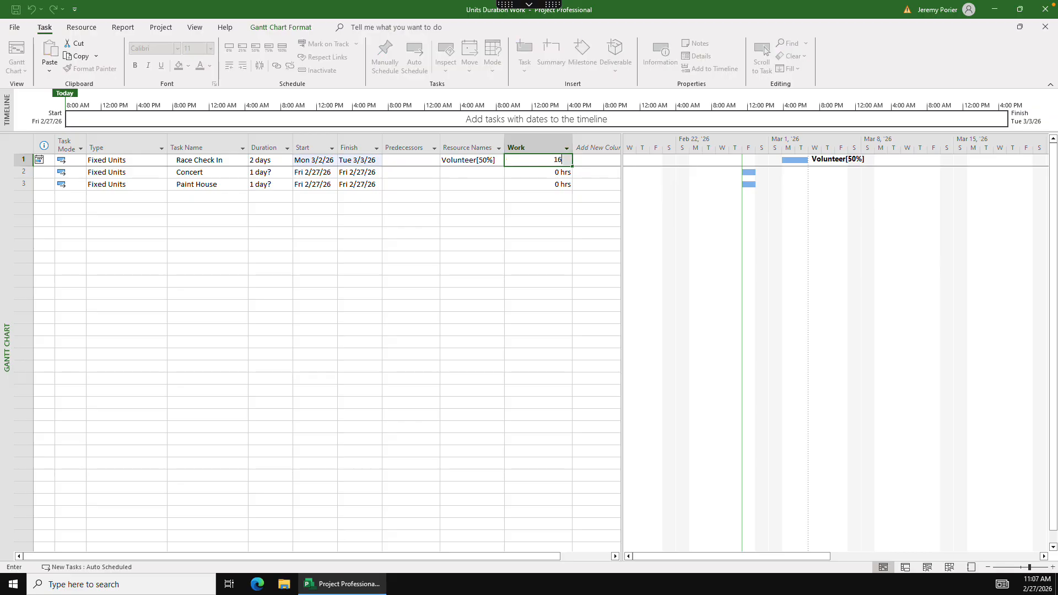
{"action": "key", "text": "shift+Tab"}
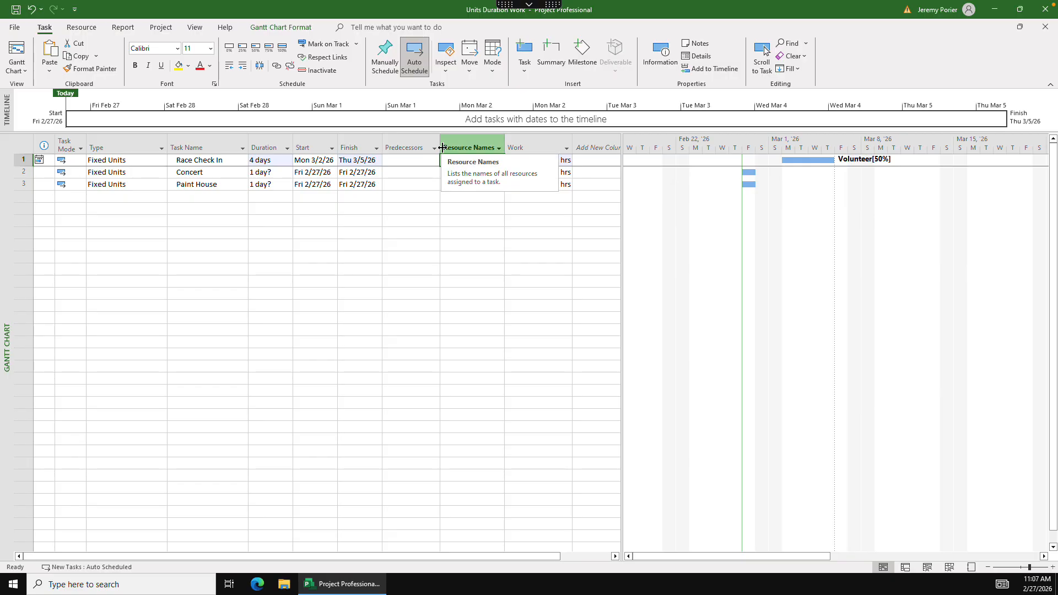
- Show the Task Usage view as the details pane and bring the daily work hours of Race Check In into view
{"action": "left_click", "coordinate": [195, 29]}
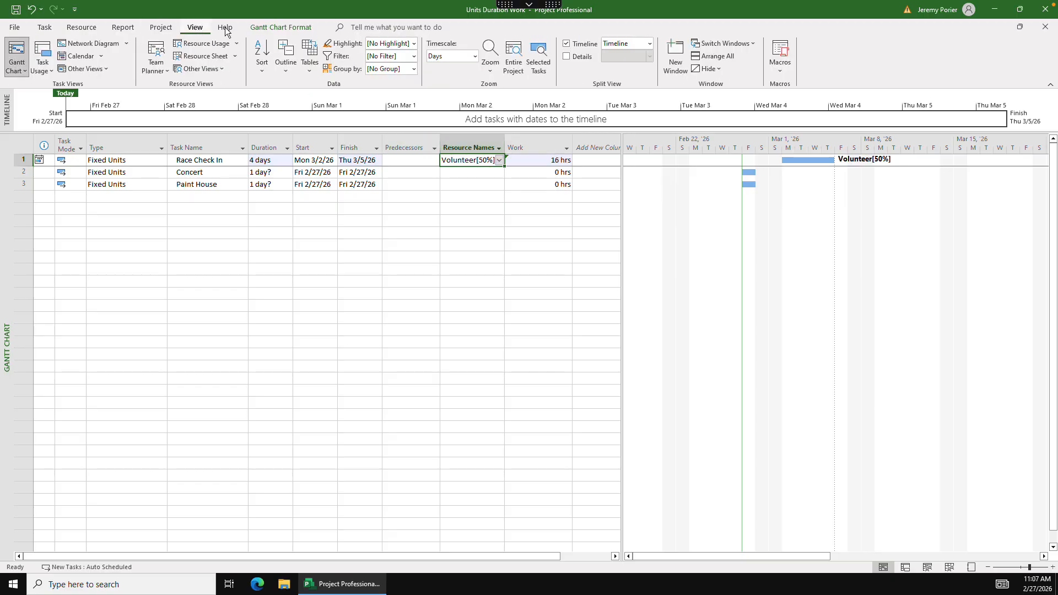
{"action": "left_click", "coordinate": [566, 57]}
{"action": "left_click", "coordinate": [649, 57]}
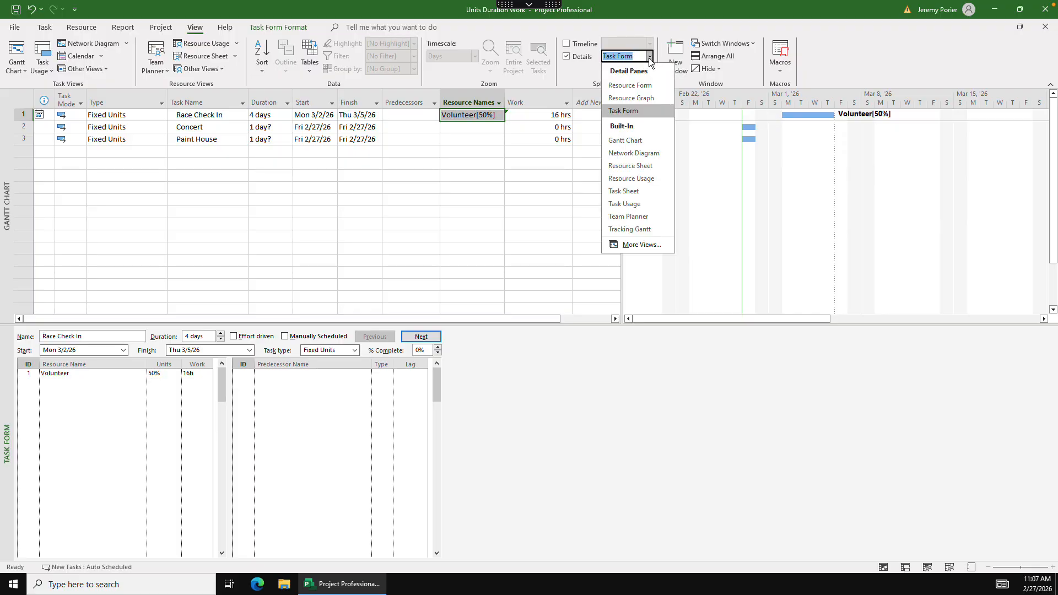
{"action": "left_click", "coordinate": [631, 206]}
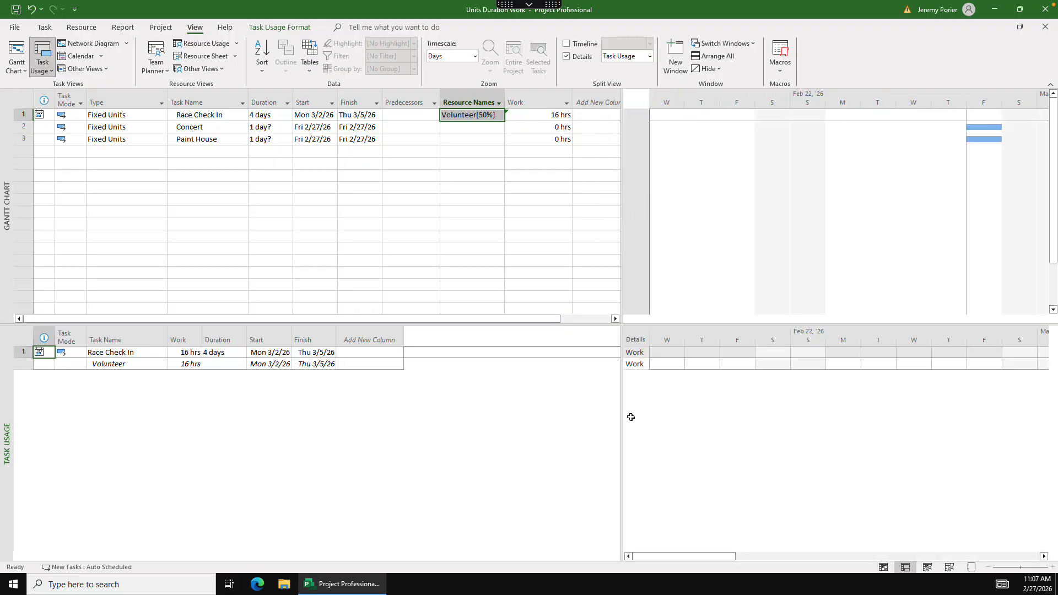
{"action": "left_click_drag", "start_coordinate": [626, 414], "coordinate": [599, 414]}
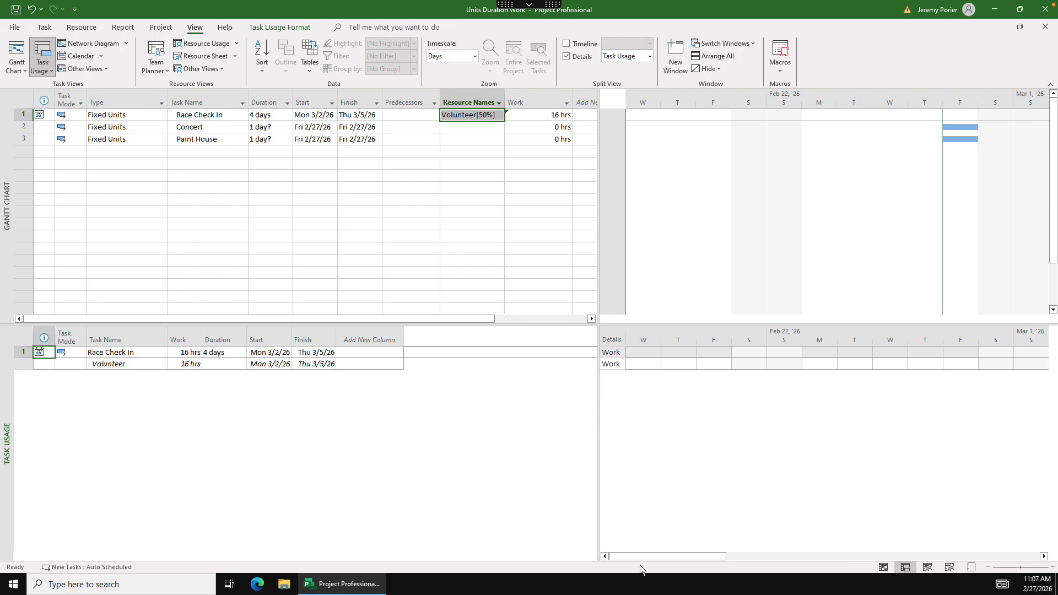
{"action": "left_click_drag", "start_coordinate": [640, 557], "coordinate": [707, 557]}
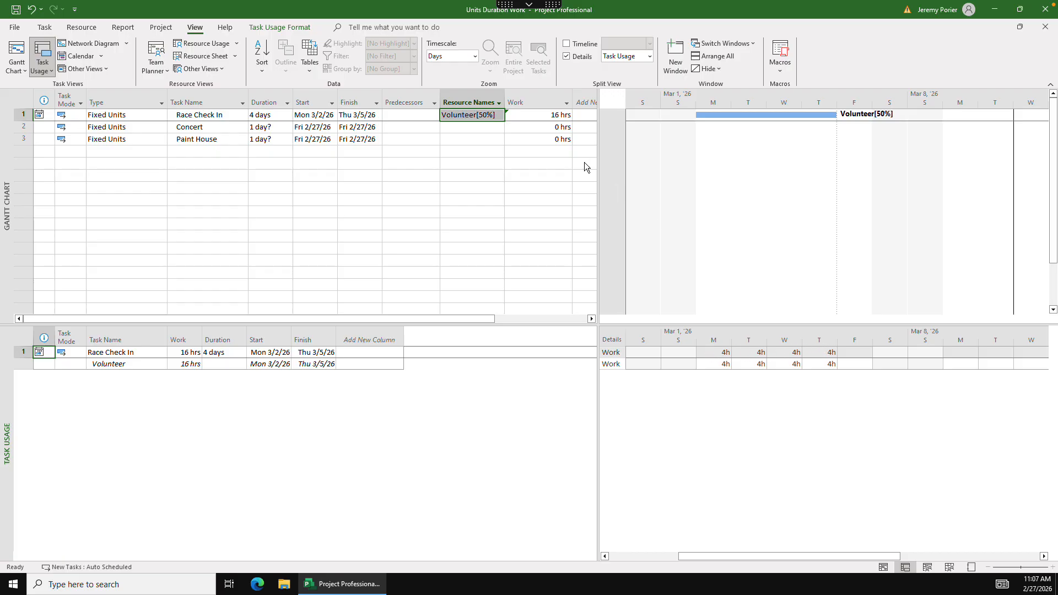
- Set the duration of the Race Check In task to 5 days
{"action": "left_click", "coordinate": [261, 115]}
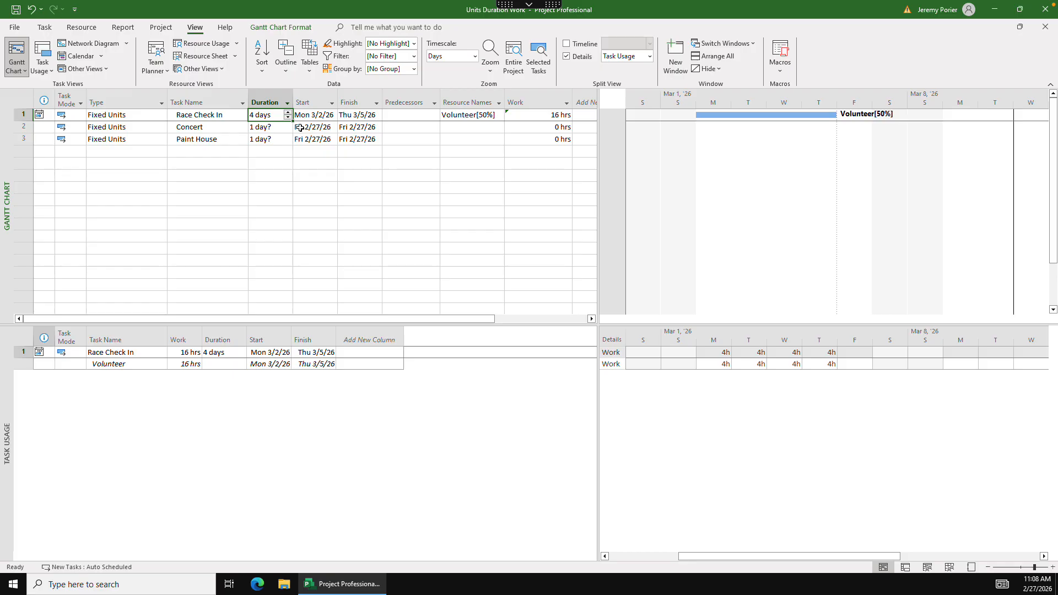
{"action": "type", "text": "5"}
{"action": "left_click", "coordinate": [296, 118]}
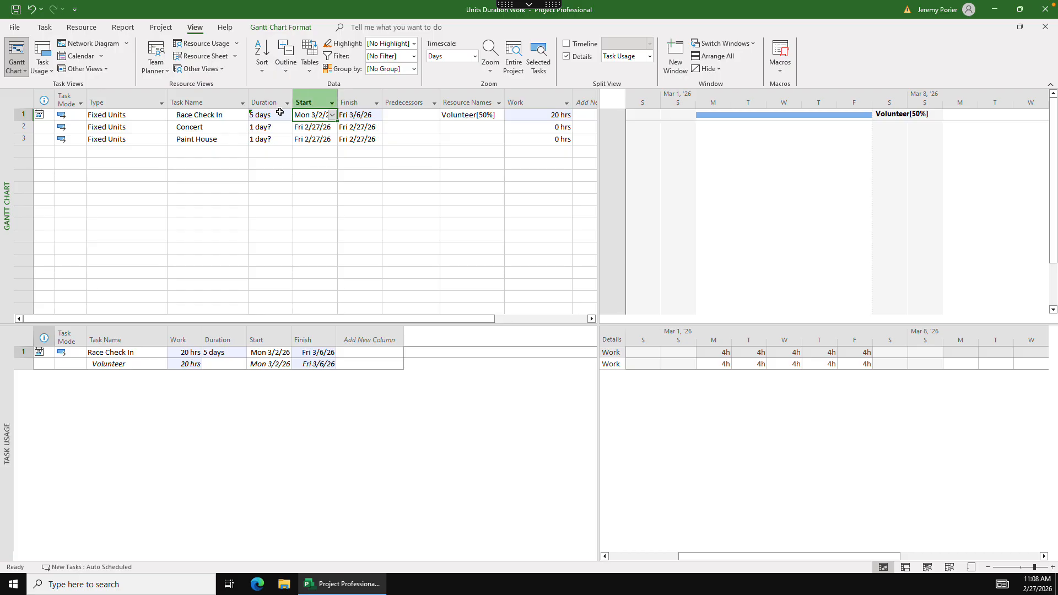
- Set the task type of Concert to Fixed Duration and fit the Type column's width to show it in full
{"action": "left_click", "coordinate": [154, 125]}
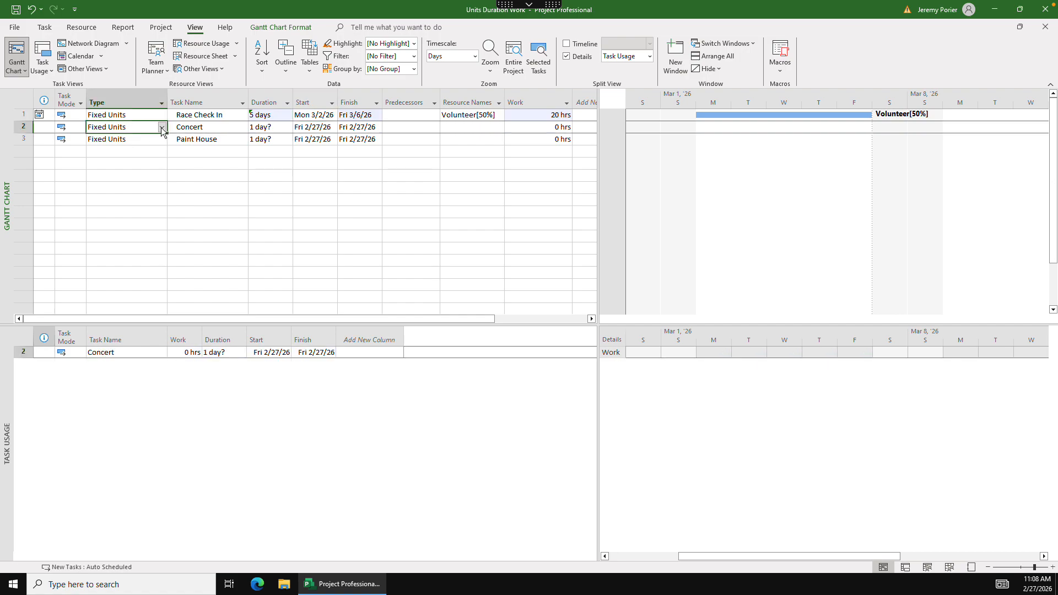
{"action": "left_click", "coordinate": [162, 128]}
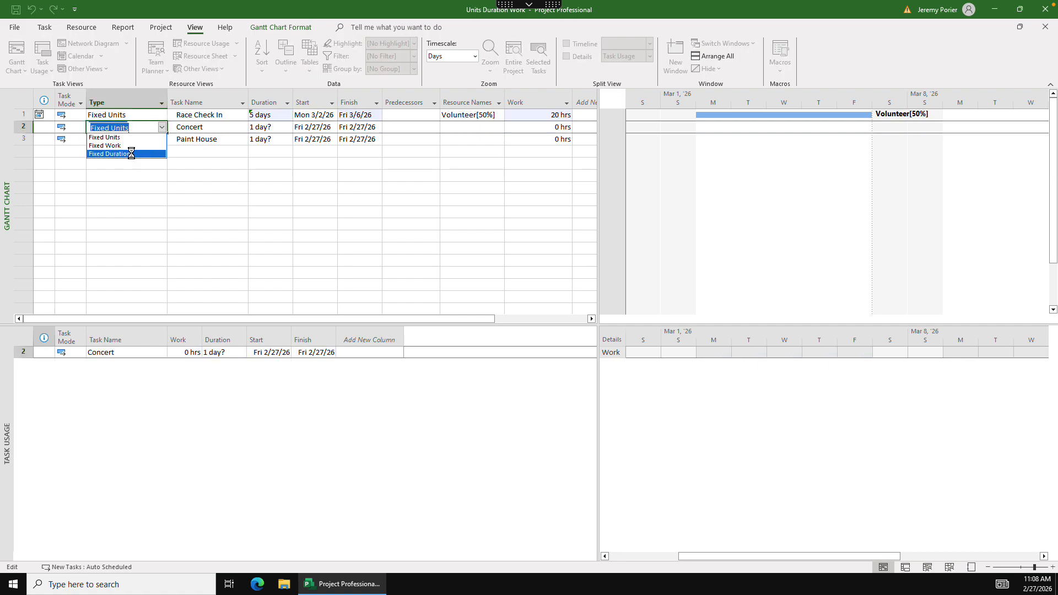
{"action": "left_click", "coordinate": [131, 153]}
{"action": "double_click", "coordinate": [167, 101]}
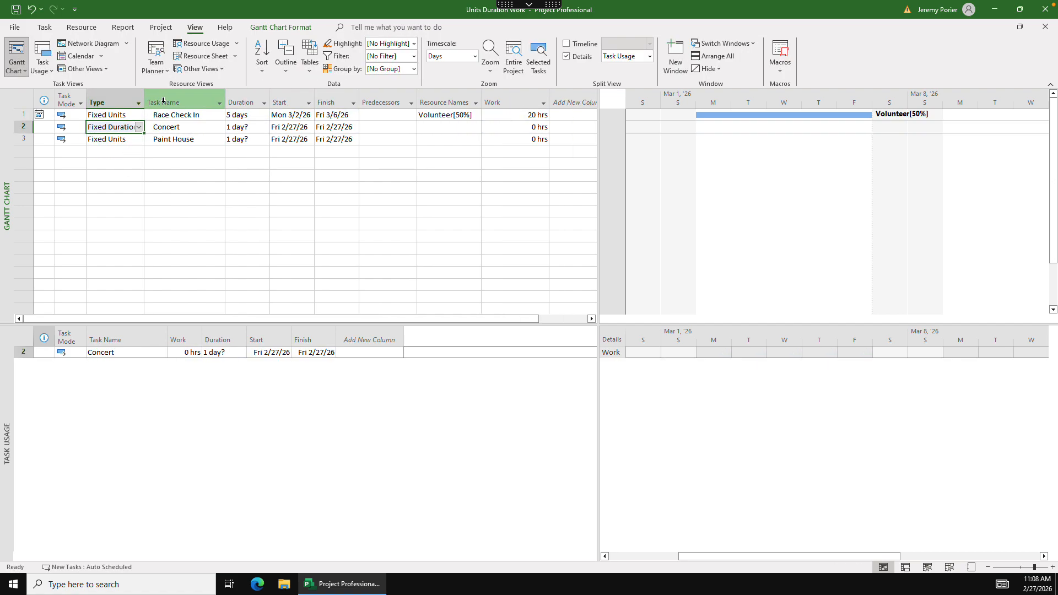
{"action": "mouse_move", "coordinate": [145, 97]}
{"action": "left_mouse_down"}
{"action": "mouse_move", "coordinate": [167, 97]}
{"action": "mouse_move", "coordinate": [157, 97]}
{"action": "left_mouse_up"}
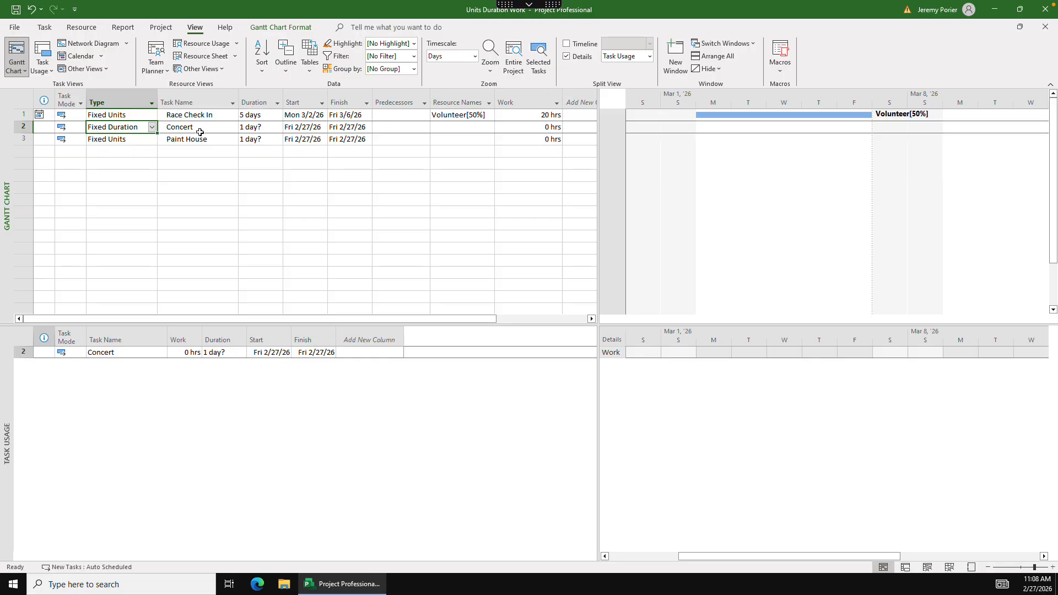
- Set the start of Concert to Mon 3/2/26, moving it without adding a link and turning off further warnings of this kind
{"action": "left_click", "coordinate": [261, 127]}
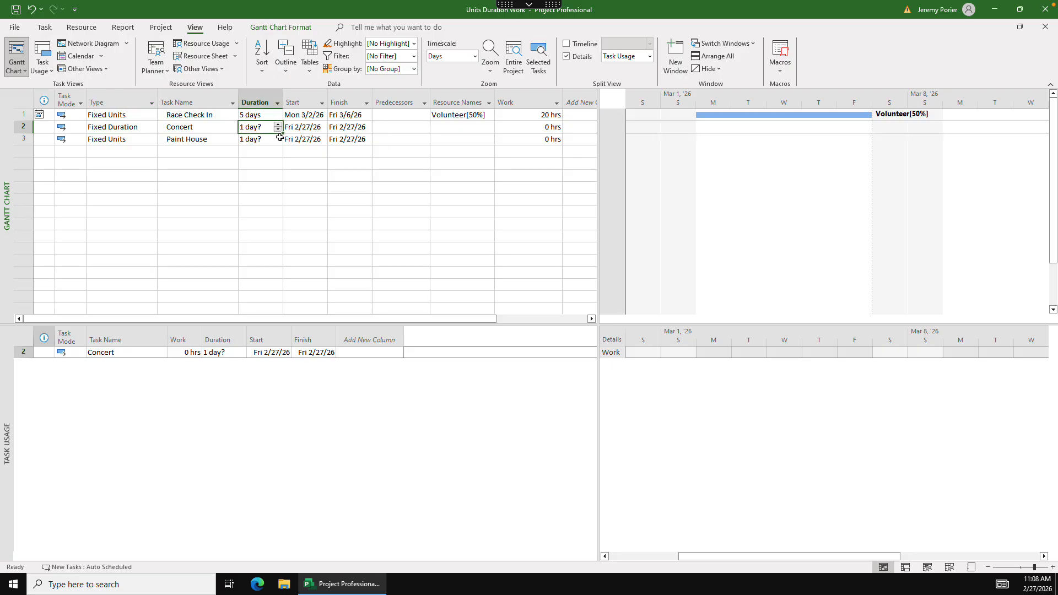
{"action": "left_click", "coordinate": [314, 126]}
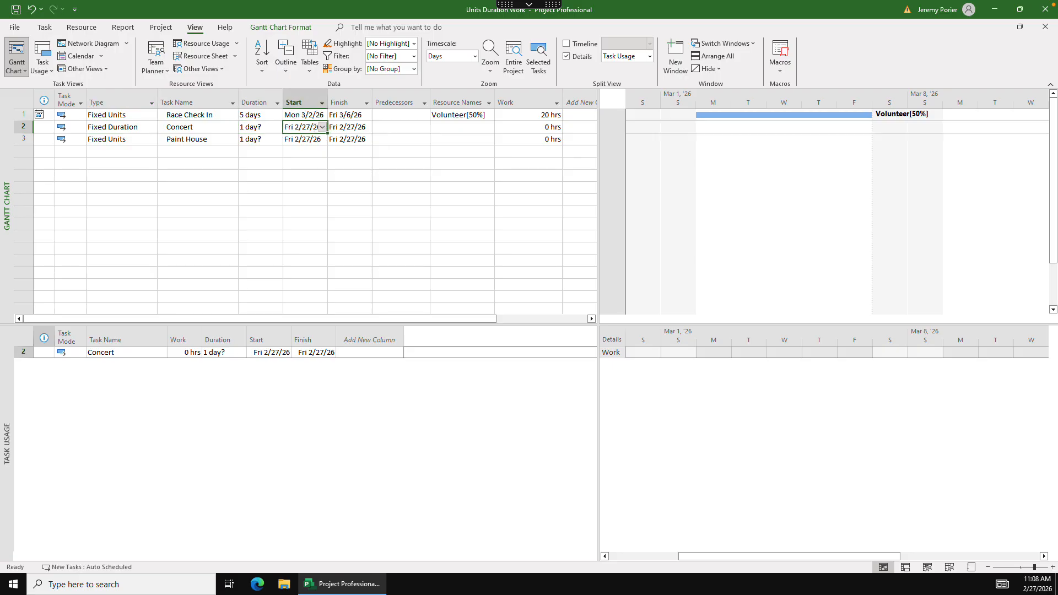
{"action": "left_click", "coordinate": [323, 128]}
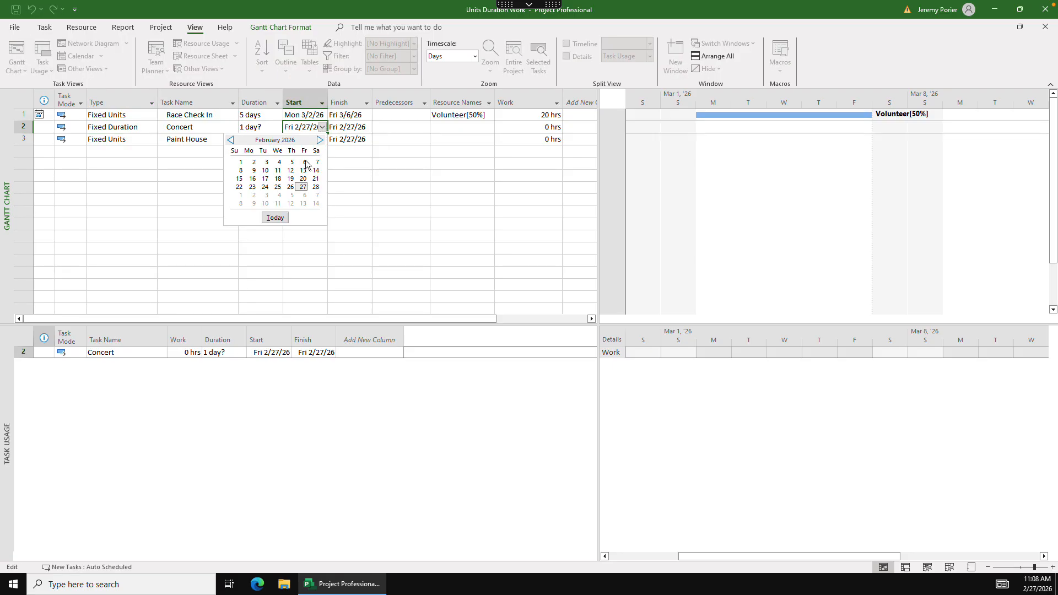
{"action": "left_click", "coordinate": [255, 197]}
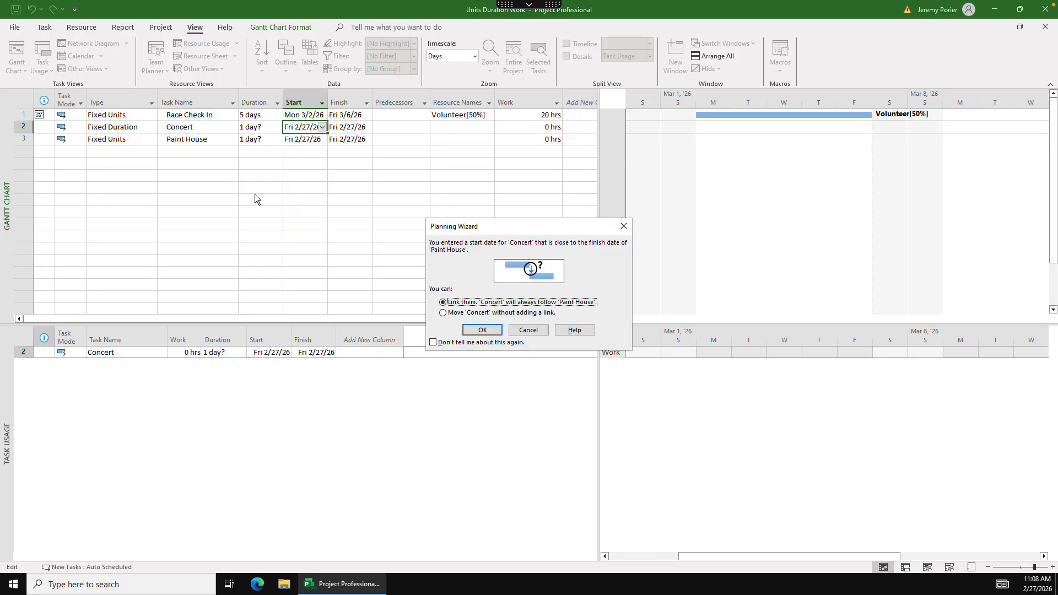
{"action": "left_click", "coordinate": [475, 313]}
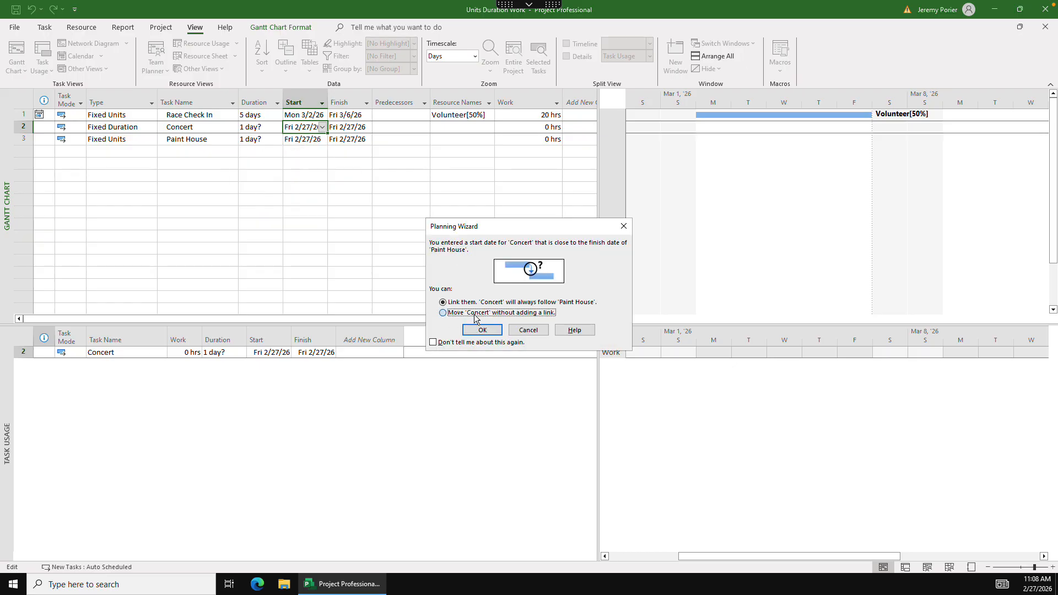
{"action": "left_click", "coordinate": [479, 342]}
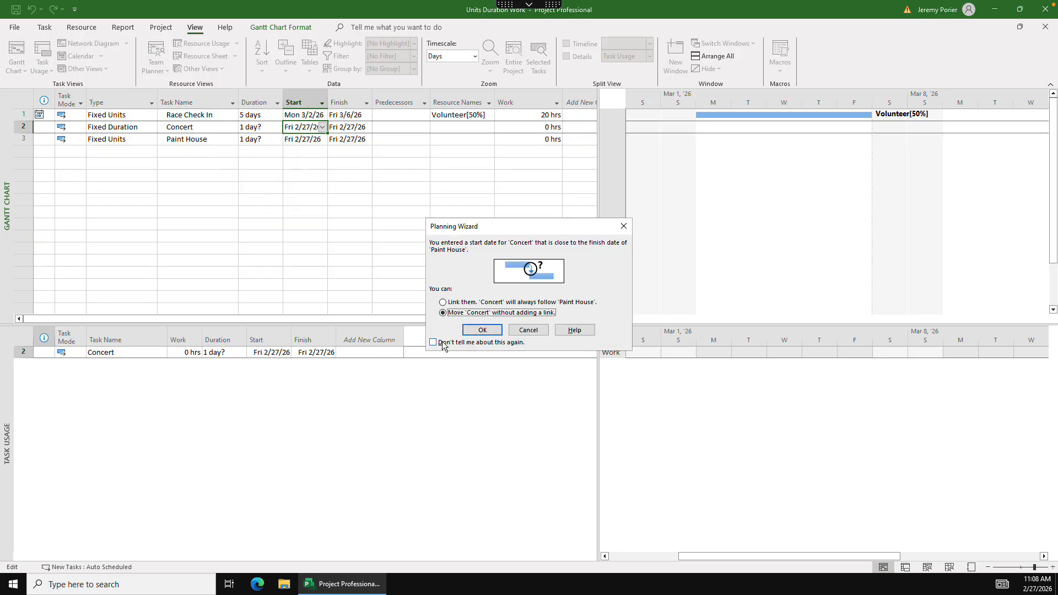
{"action": "left_click", "coordinate": [488, 333]}
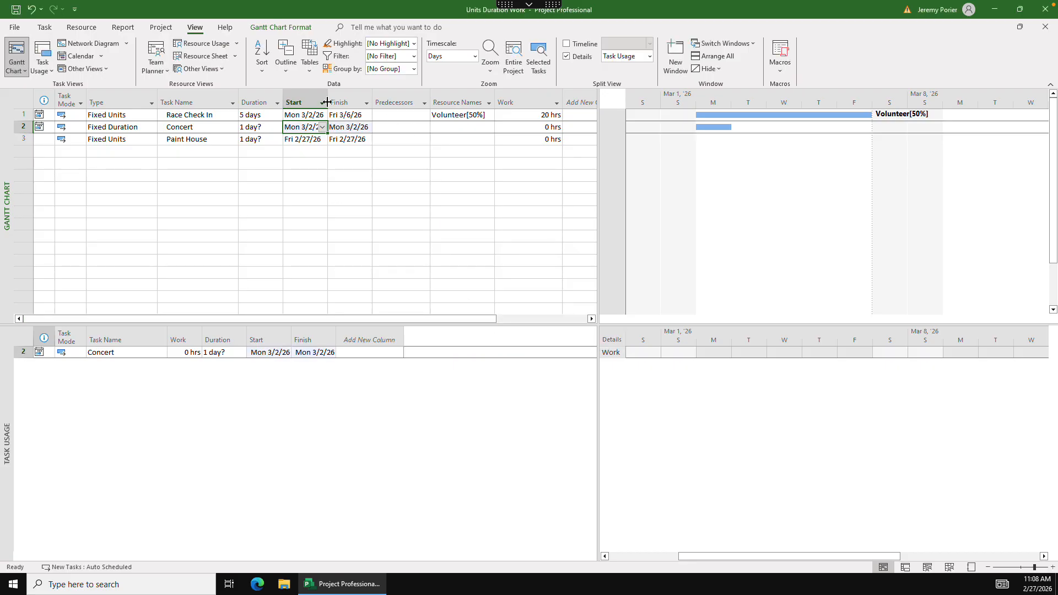
- Widen the Start column slightly and set the duration of the Concert task to 3 days
{"action": "left_click_drag", "start_coordinate": [327, 102], "coordinate": [334, 102]}
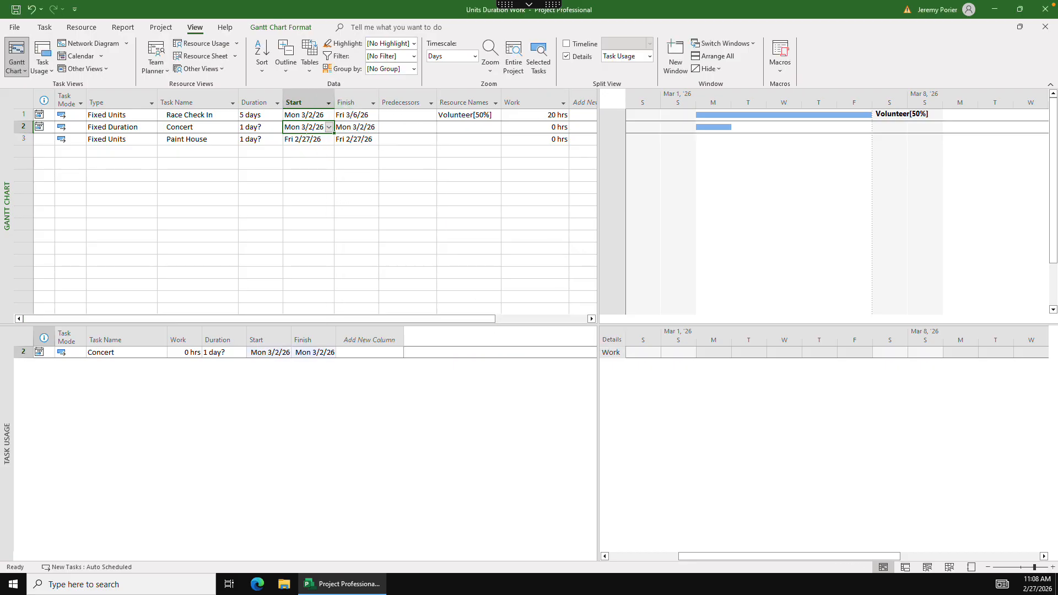
{"action": "left_click", "coordinate": [266, 126]}
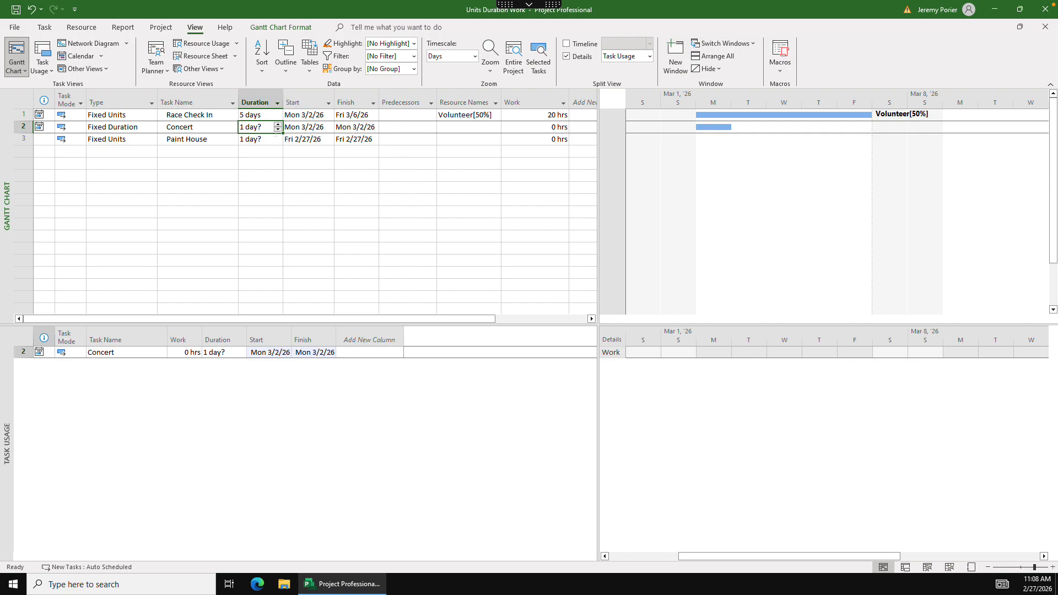
{"action": "type", "text": "3"}
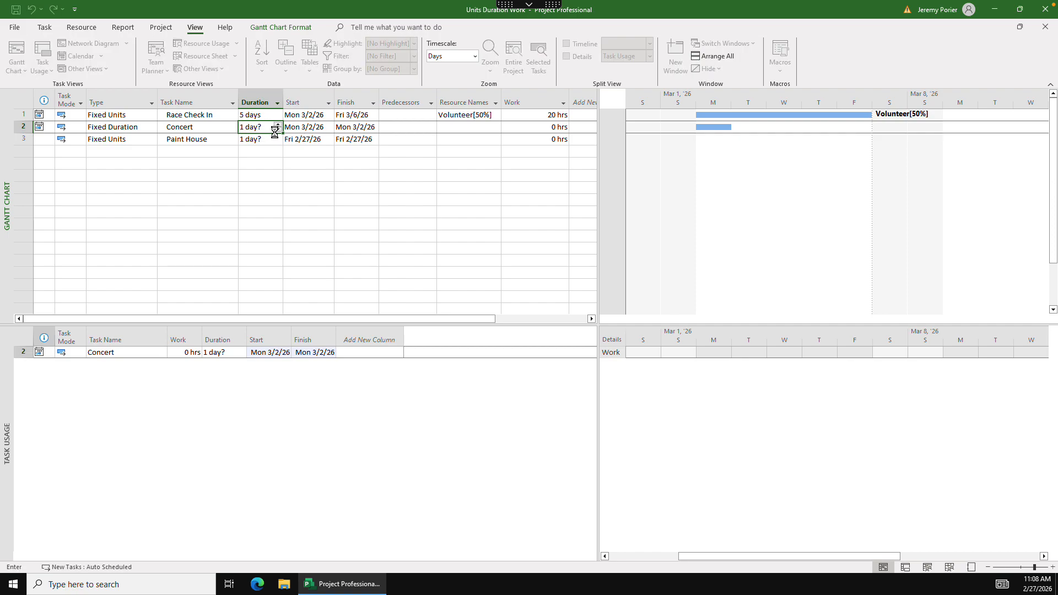
{"action": "key", "text": "Tab"}
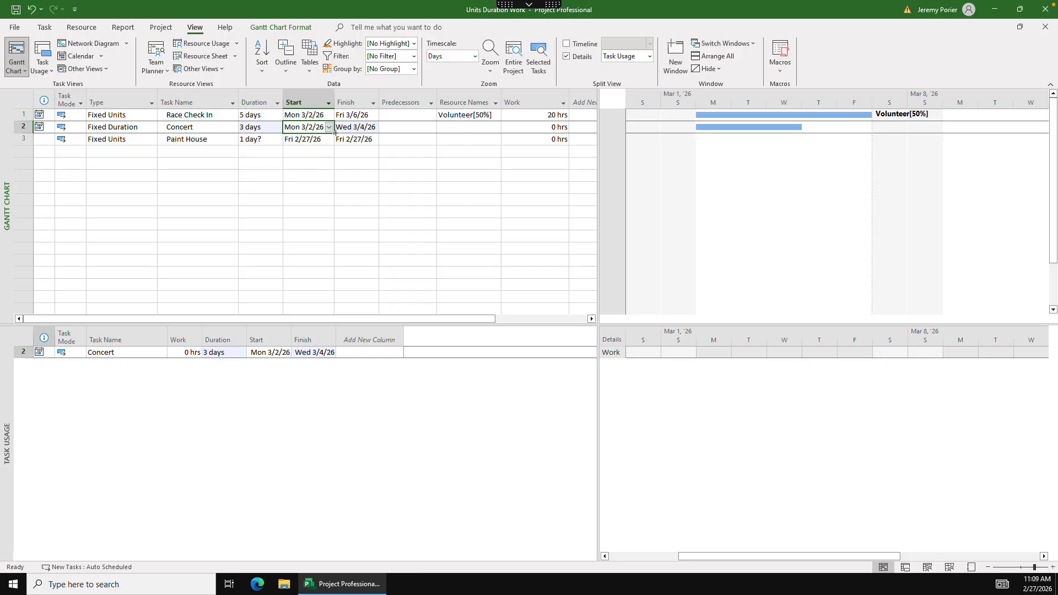
- Assign the Security Guard resource to the Concert task at 300% units and widen the Resource Names column
{"action": "left_click", "coordinate": [458, 127]}
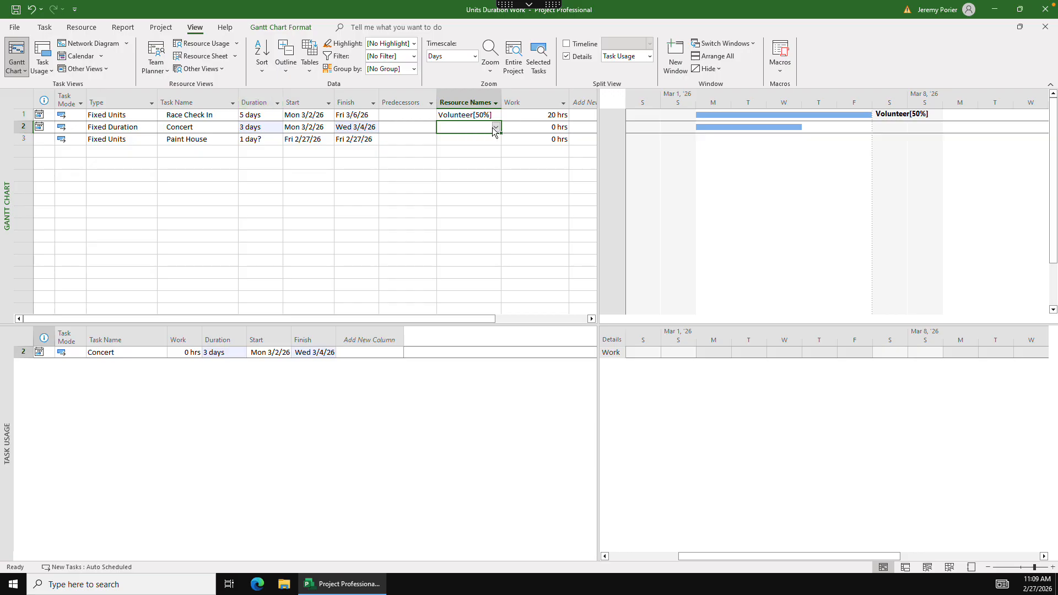
{"action": "left_click", "coordinate": [83, 28]}
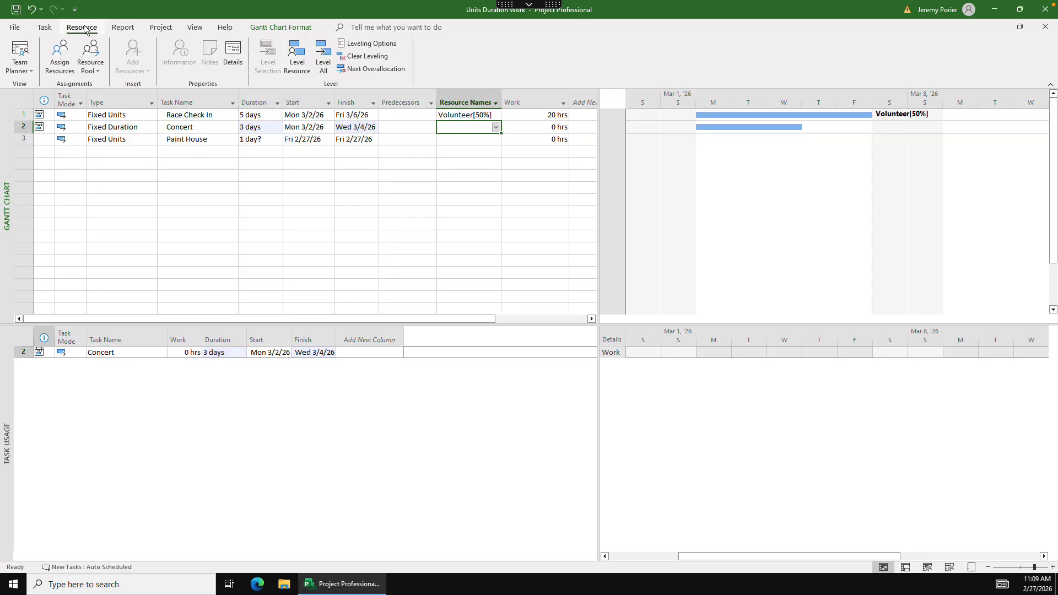
{"action": "left_click", "coordinate": [57, 61]}
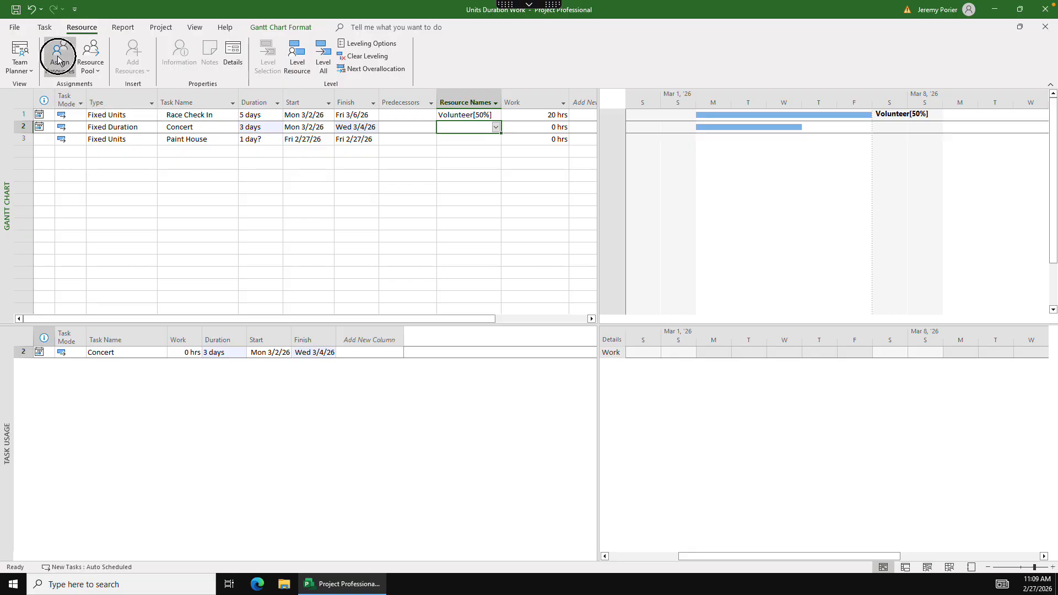
{"action": "left_click_drag", "start_coordinate": [786, 329], "coordinate": [397, 167]}
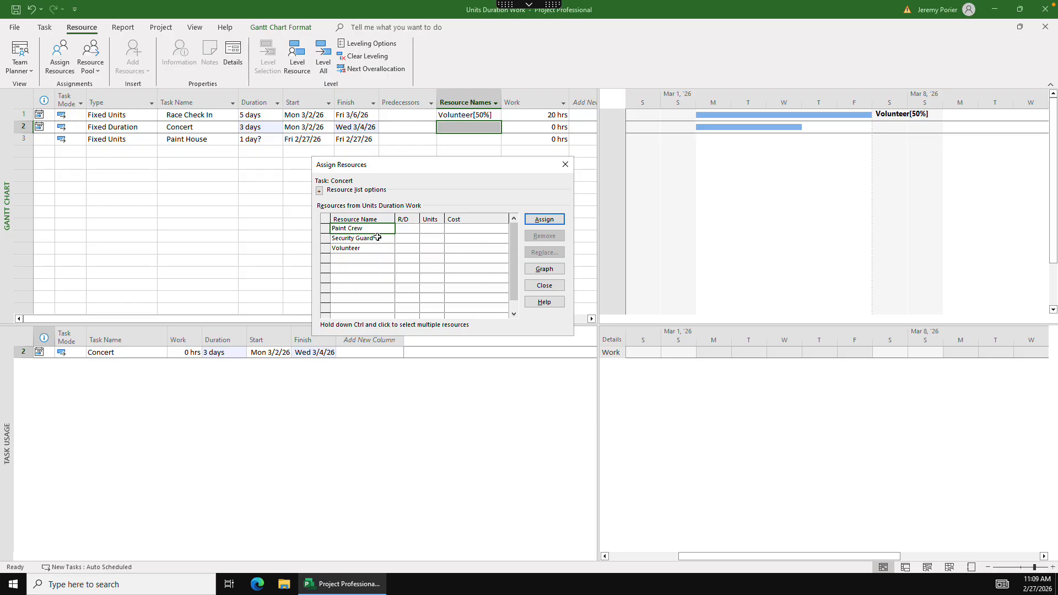
{"action": "left_click", "coordinate": [376, 239]}
{"action": "left_click", "coordinate": [438, 239]}
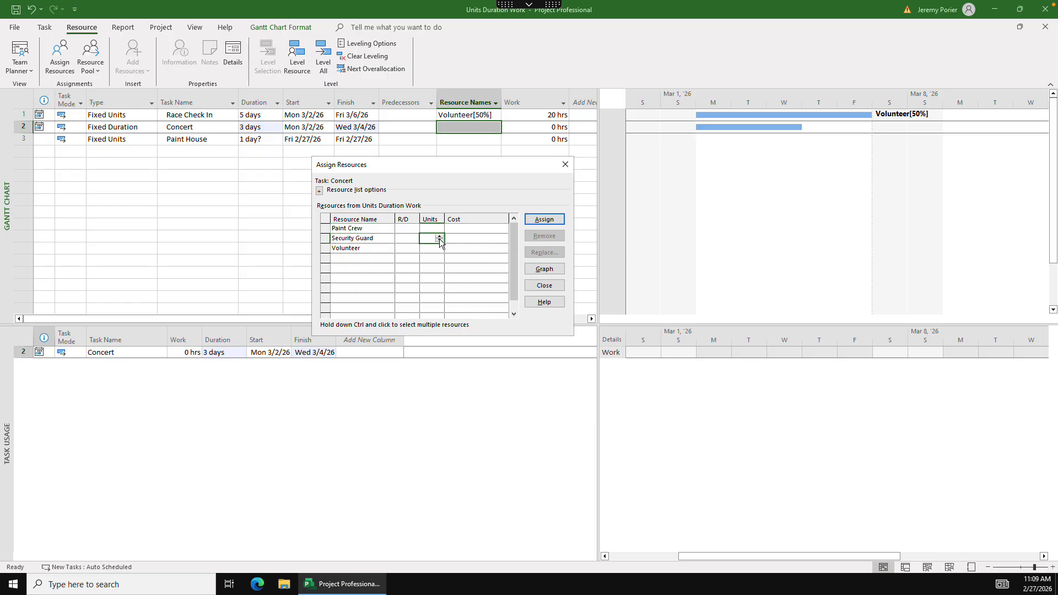
{"action": "left_click", "coordinate": [439, 237]}
{"action": "left_click", "coordinate": [439, 237]}
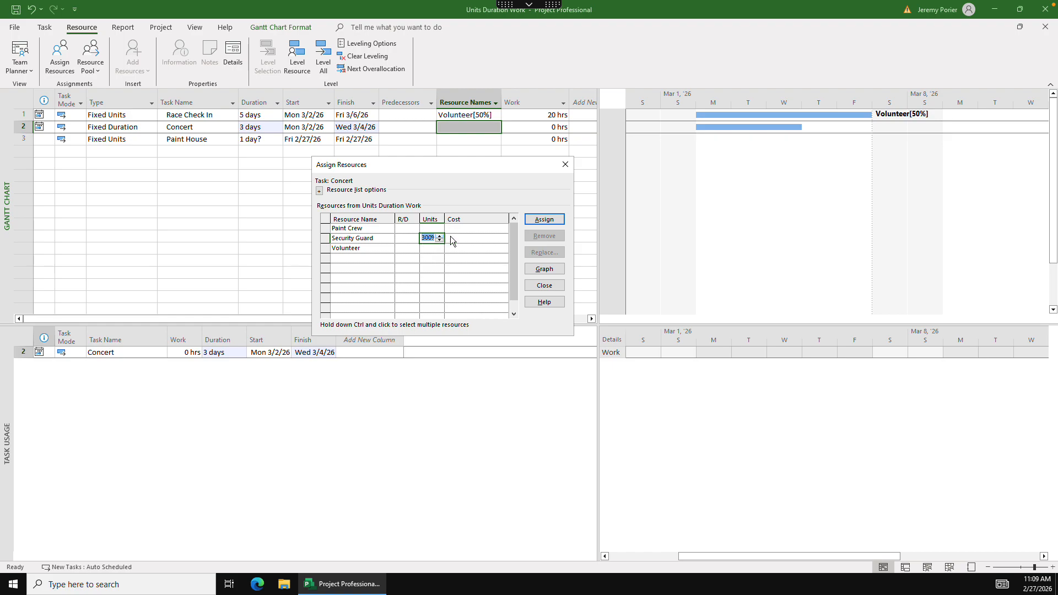
{"action": "left_click", "coordinate": [544, 220]}
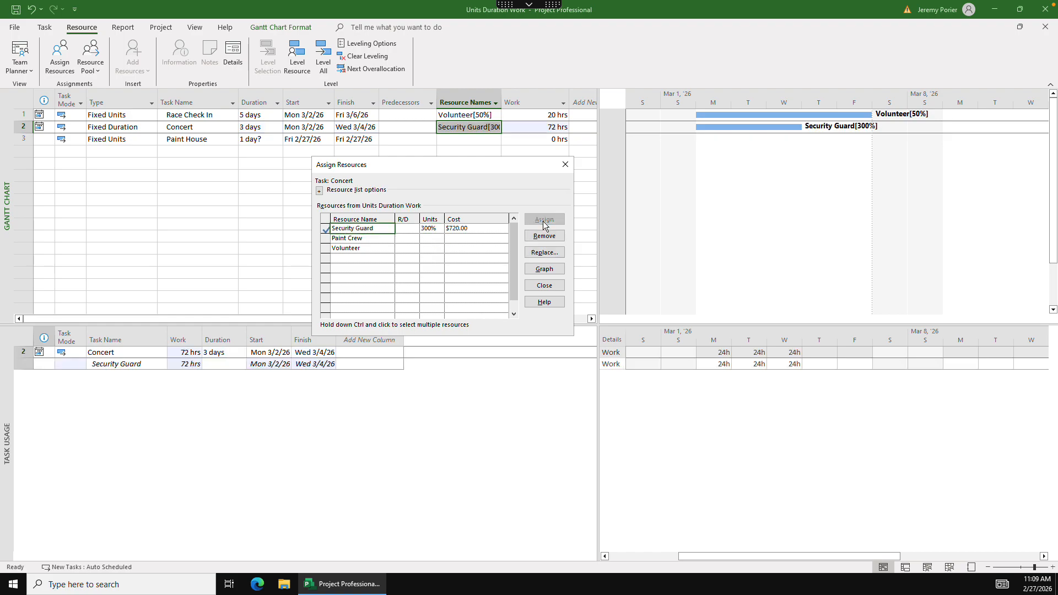
{"action": "left_click", "coordinate": [570, 167]}
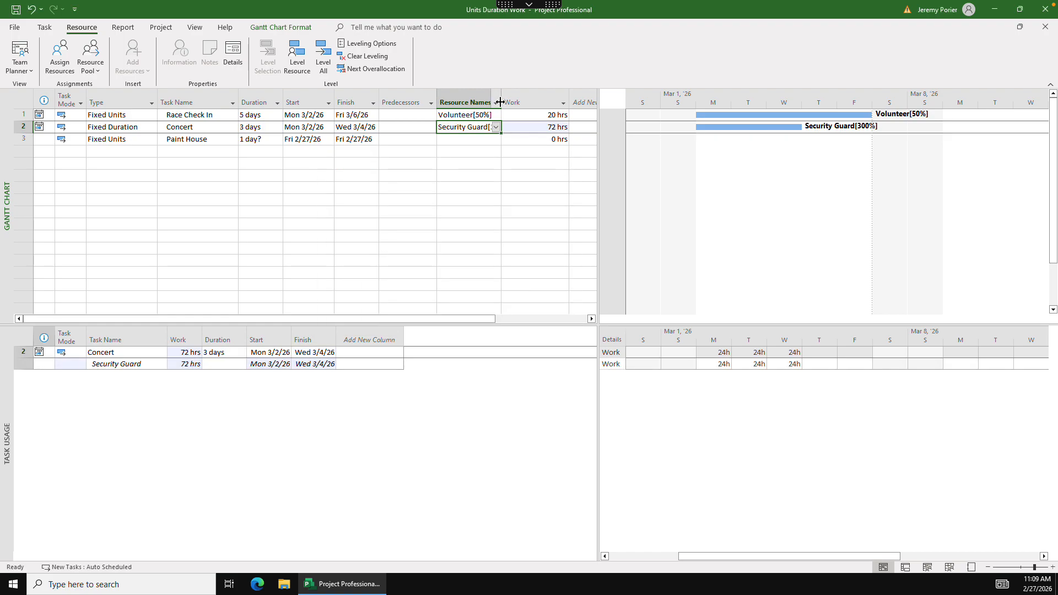
{"action": "left_click_drag", "start_coordinate": [500, 102], "coordinate": [518, 101]}
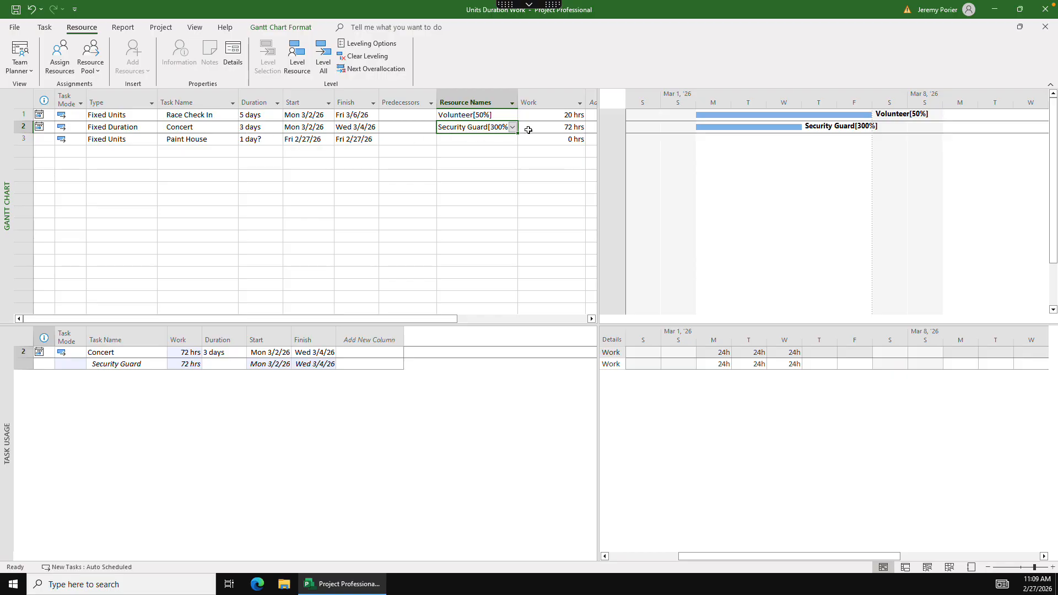
- Try to reduce the Security Guard assignment on the Concert task to 200% units
{"action": "left_click", "coordinate": [552, 128]}
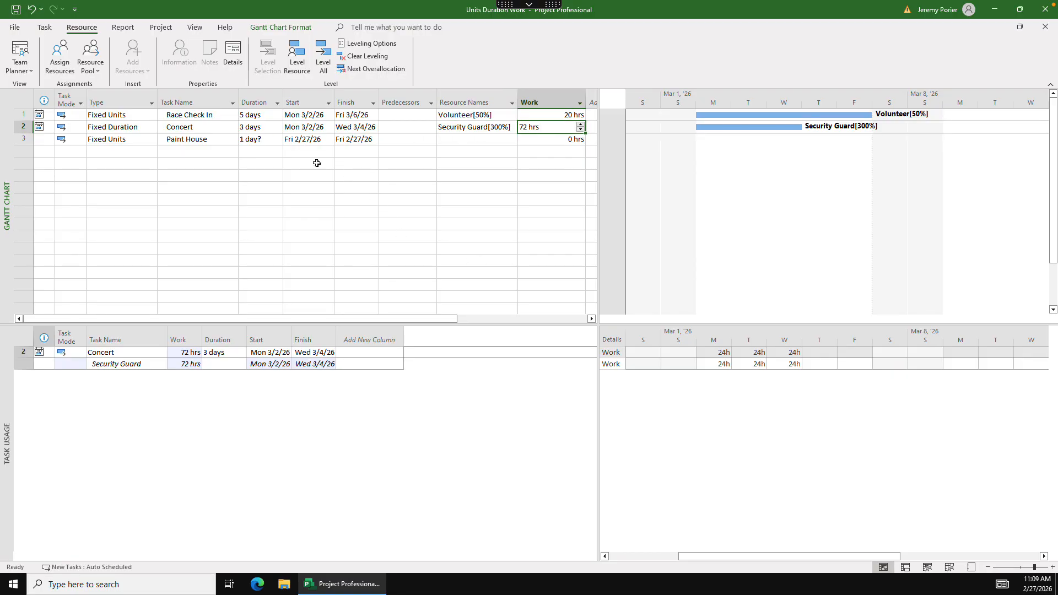
{"action": "left_click", "coordinate": [415, 127]}
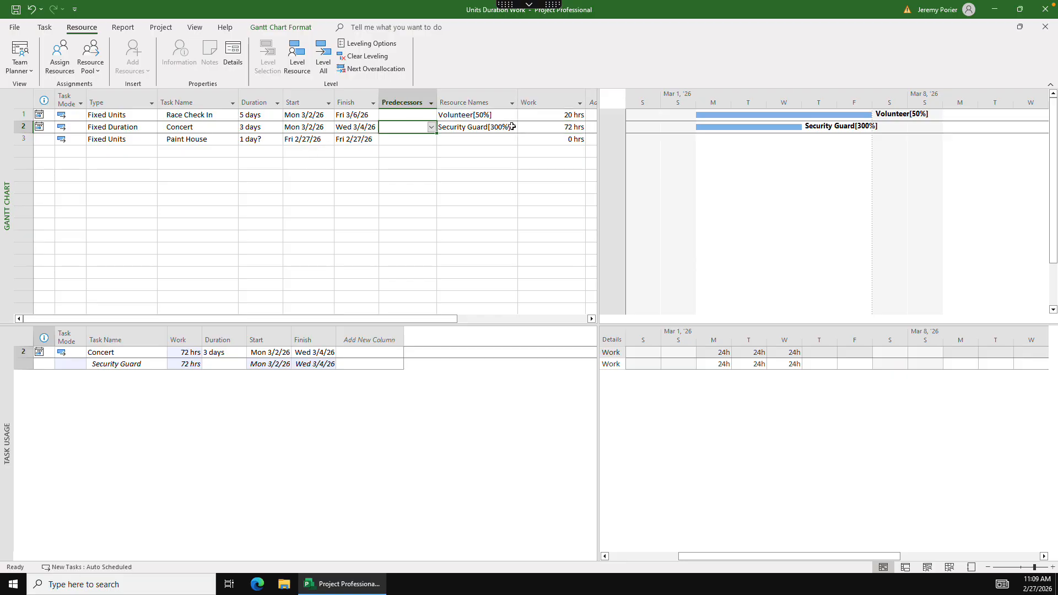
{"action": "left_click", "coordinate": [493, 127]}
{"action": "left_click", "coordinate": [512, 128]}
{"action": "left_click", "coordinate": [513, 128]}
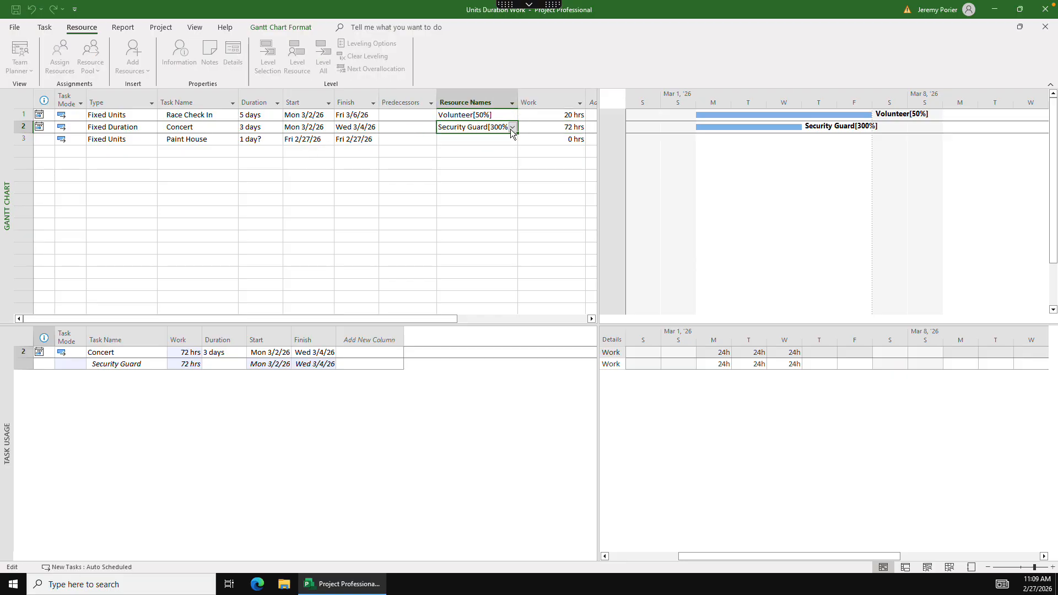
{"action": "left_click", "coordinate": [59, 55]}
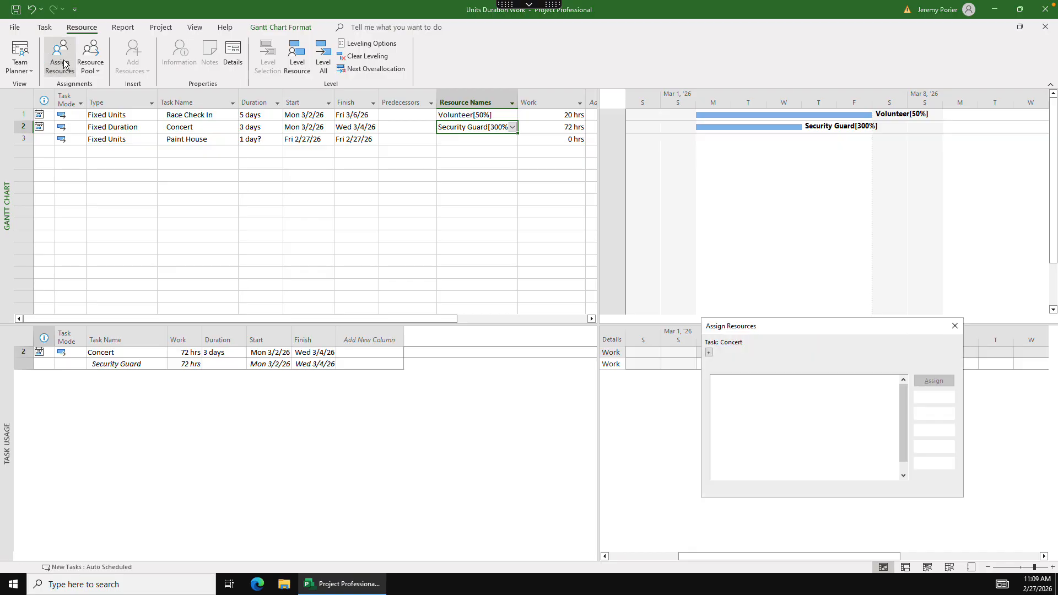
{"action": "left_click", "coordinate": [823, 391]}
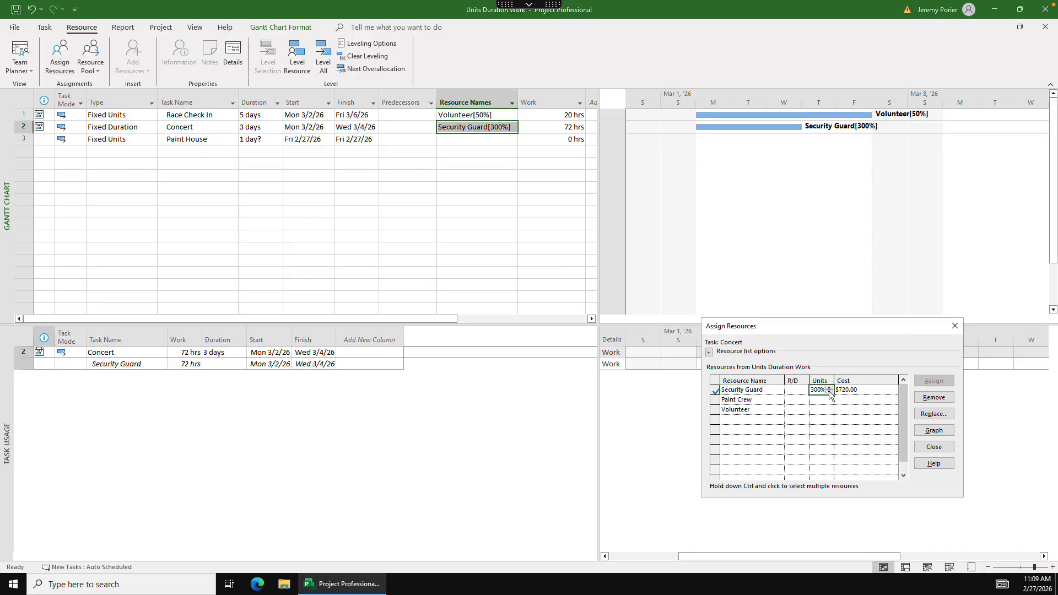
{"action": "left_click", "coordinate": [830, 392]}
{"action": "left_click", "coordinate": [934, 447]}
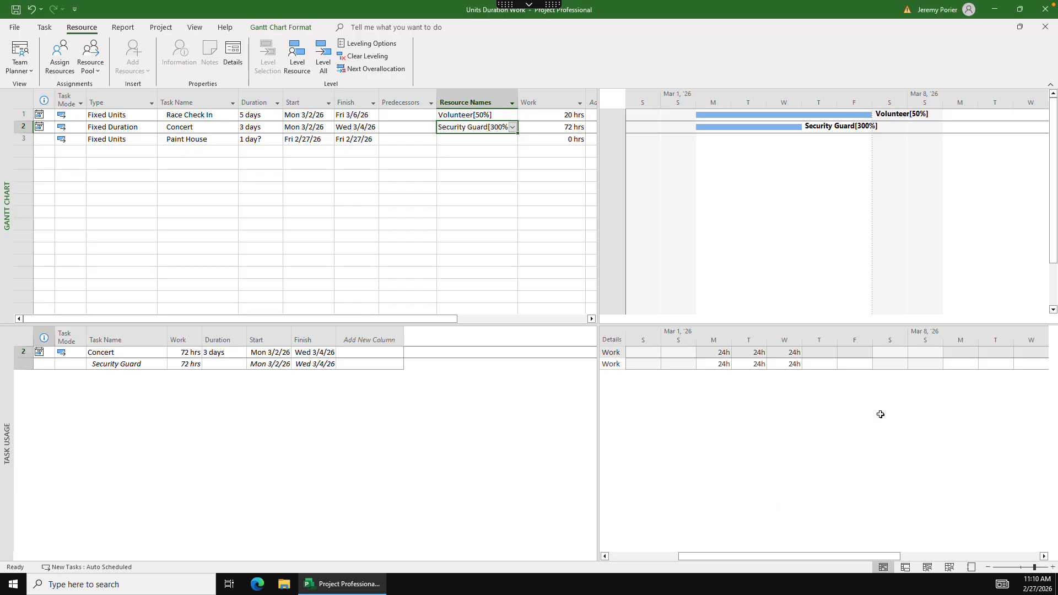
- Set the Security Guard units on the Concert task to 200% and commit the change in the resource assignment
{"action": "left_click", "coordinate": [513, 128]}
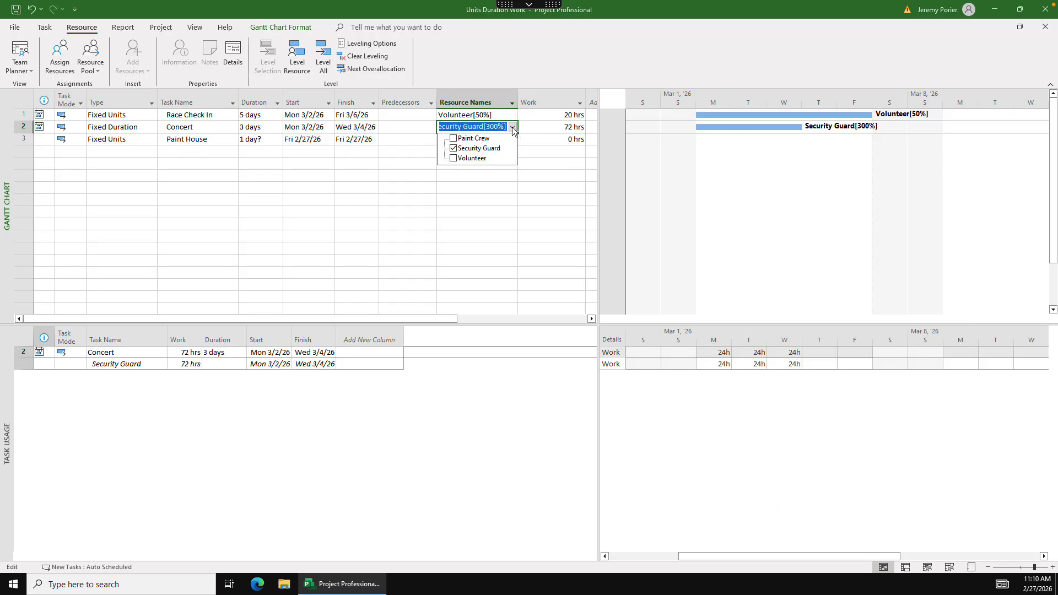
{"action": "left_click", "coordinate": [513, 128]}
{"action": "left_click", "coordinate": [60, 56]}
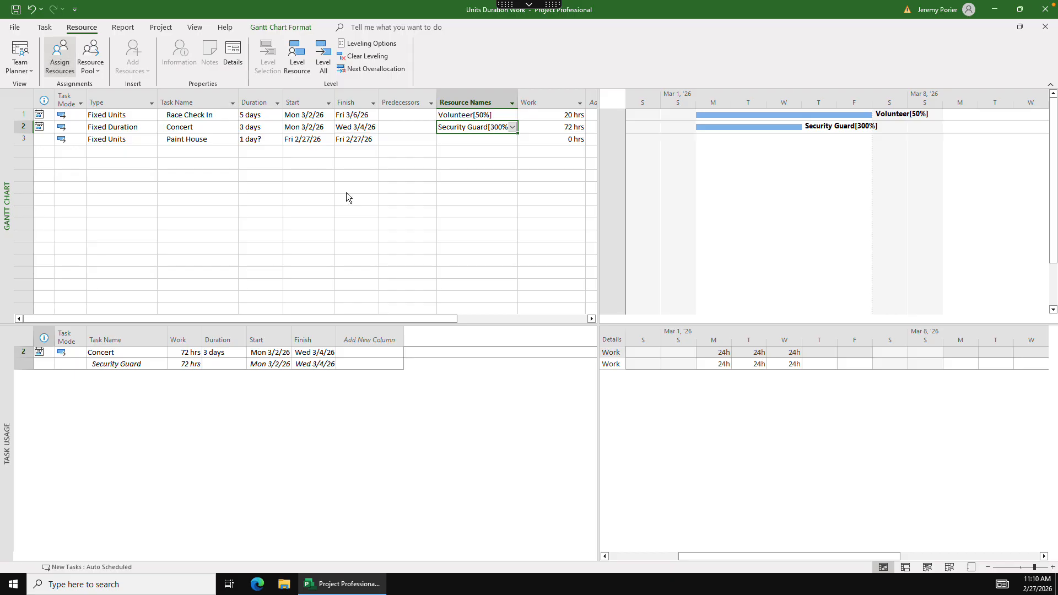
{"action": "left_click", "coordinate": [824, 390]}
{"action": "left_click", "coordinate": [829, 392]}
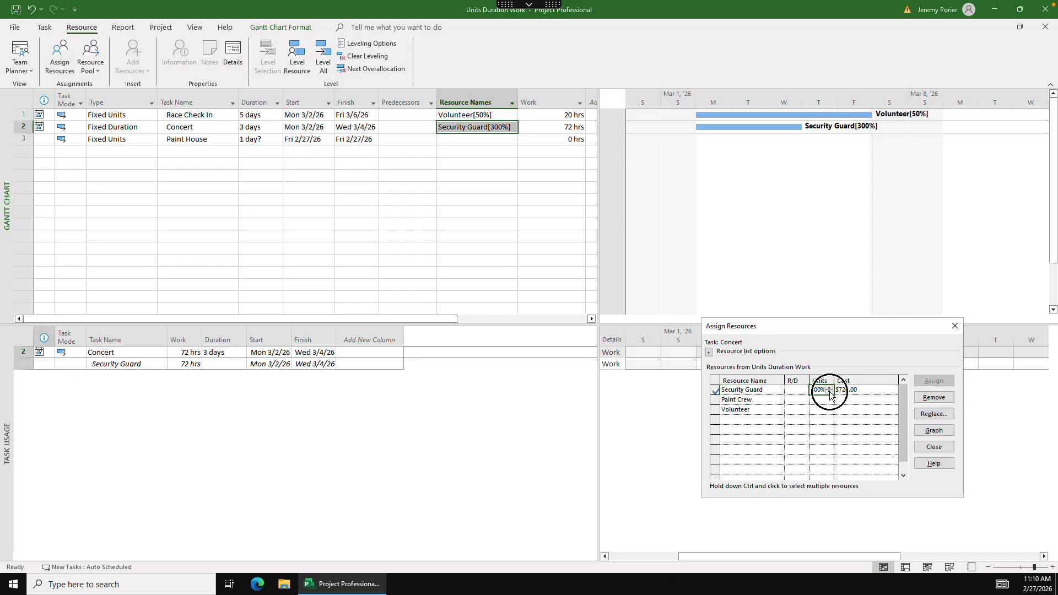
{"action": "left_click", "coordinate": [830, 392]}
{"action": "key", "text": "Return"}
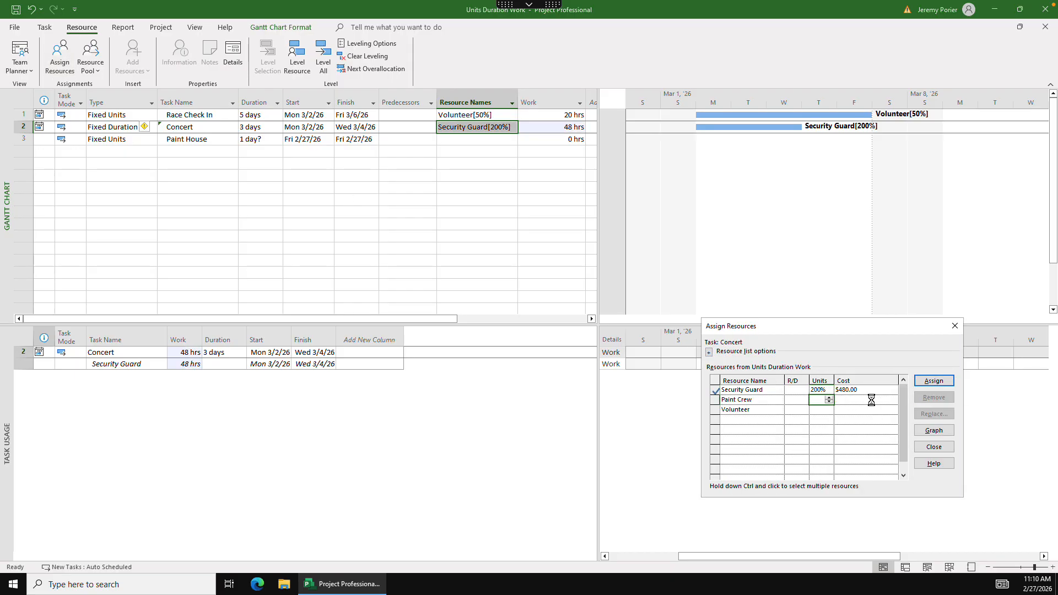
- Close the resource assignment and set the duration of the Concert task to 2 days
{"action": "left_click", "coordinate": [936, 448]}
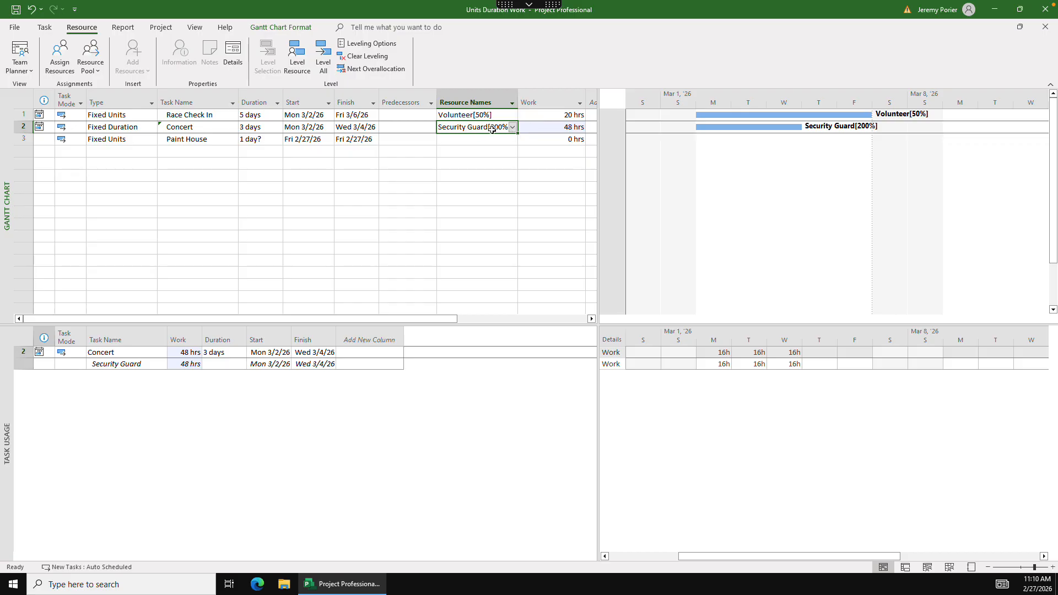
{"action": "left_click", "coordinate": [262, 127]}
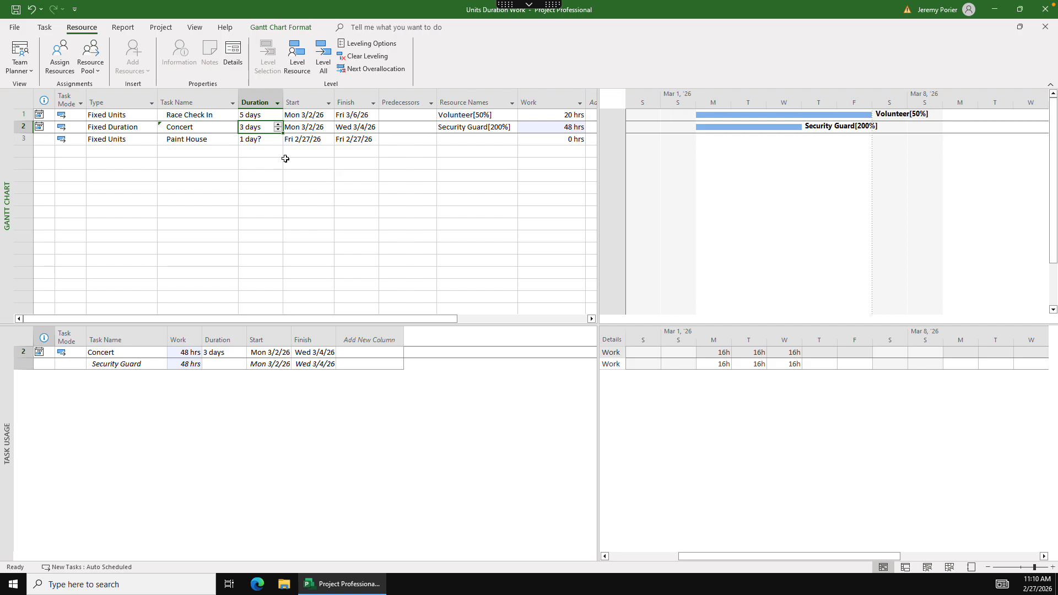
{"action": "type", "text": "2"}
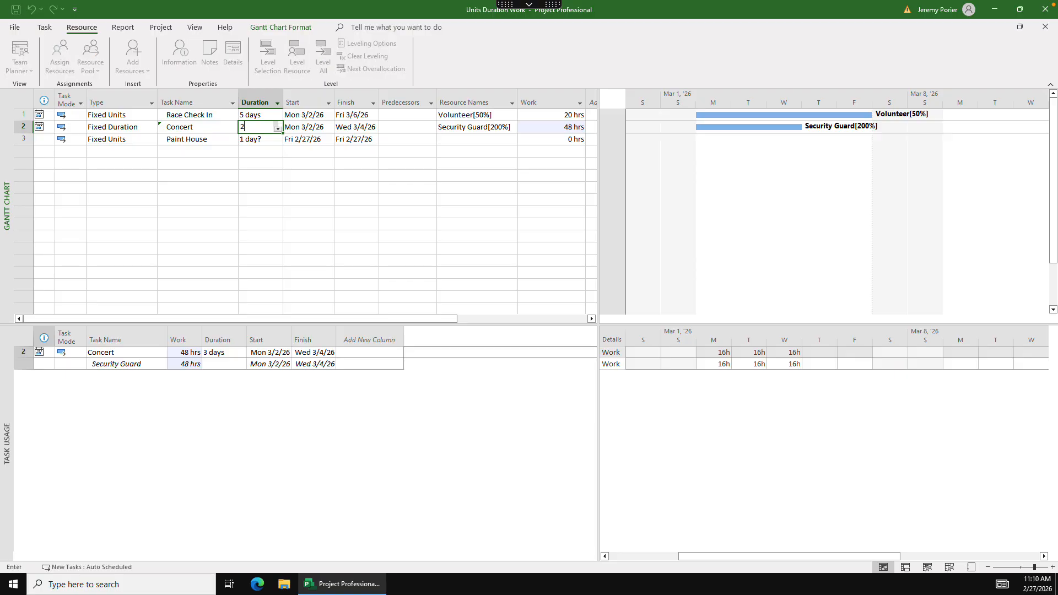
{"action": "key", "text": "Tab"}
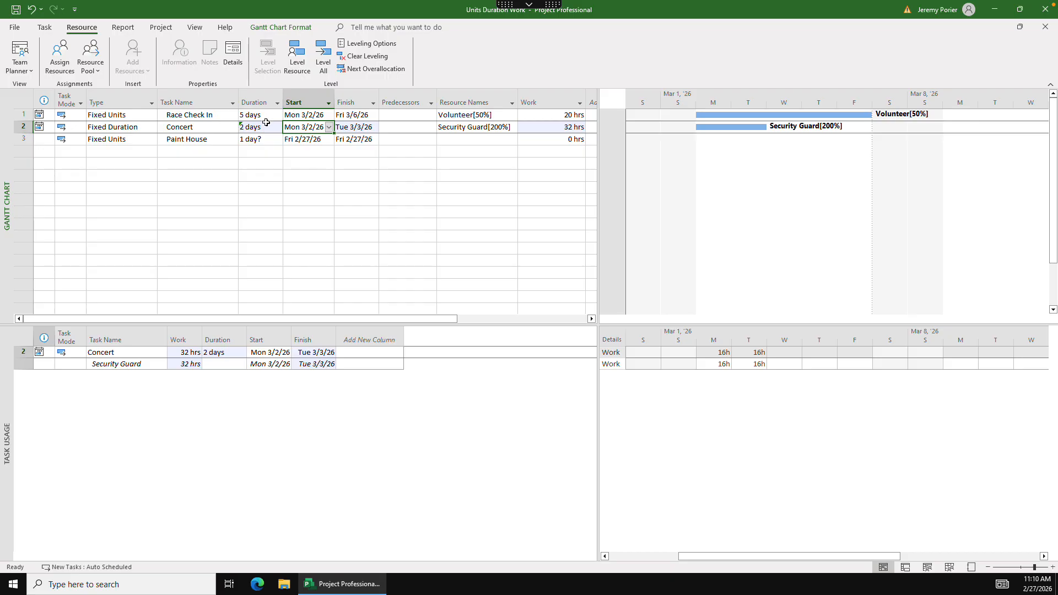
{"action": "left_click", "coordinate": [550, 127]}
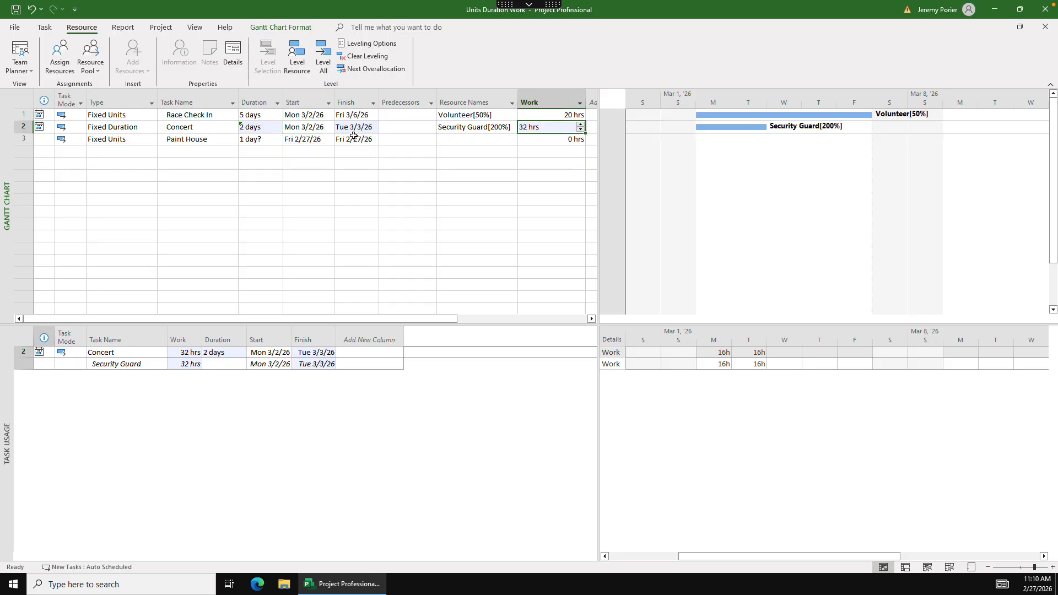
{"action": "left_click", "coordinate": [401, 128]}
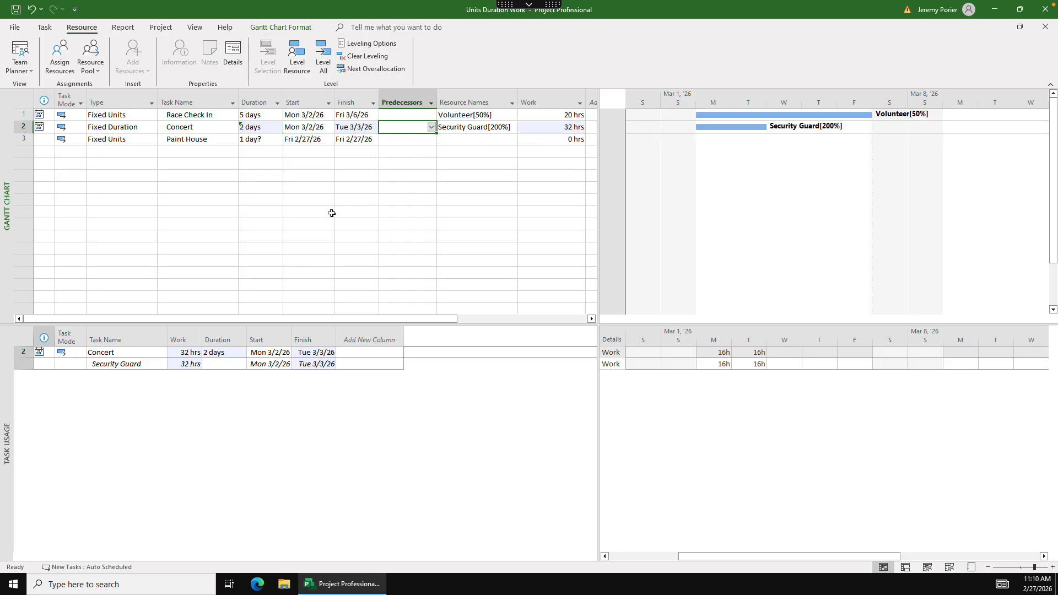
- Change the Paint House task type to Fixed Work and set its work to 80 hours
{"action": "left_click", "coordinate": [136, 140]}
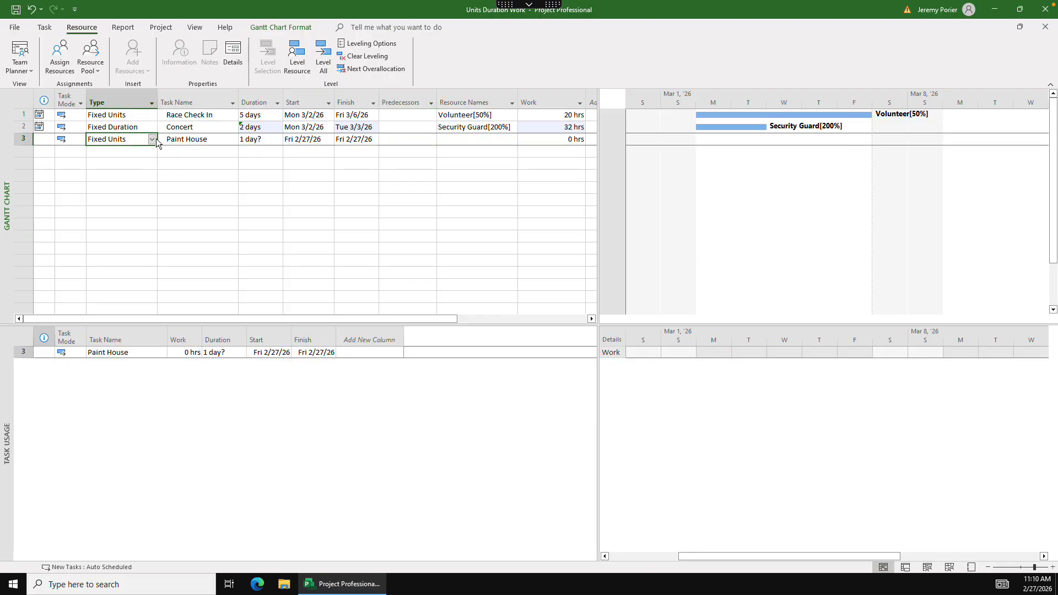
{"action": "left_click", "coordinate": [152, 139]}
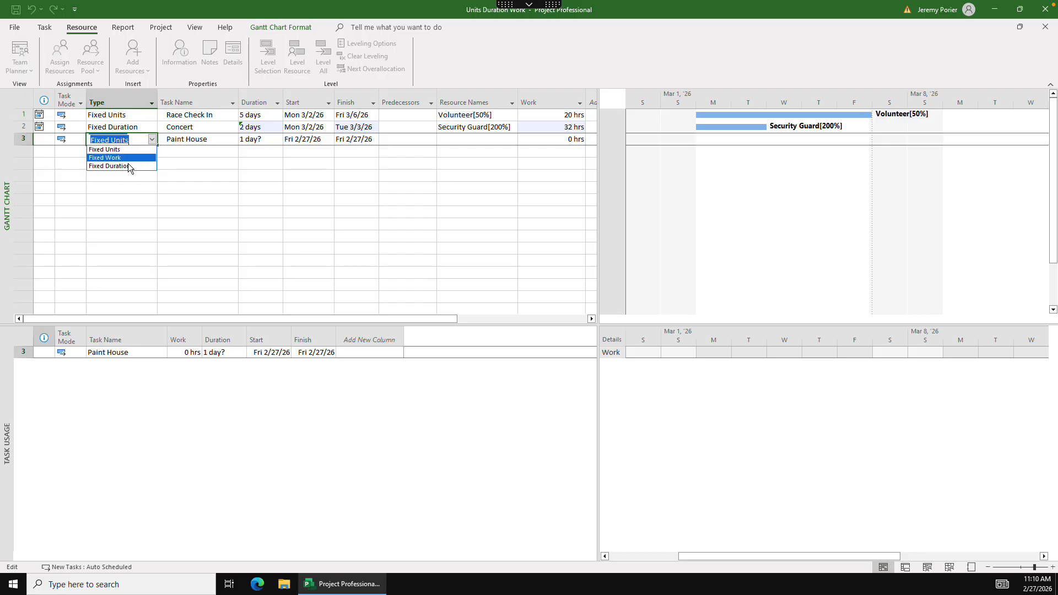
{"action": "left_click", "coordinate": [113, 158]}
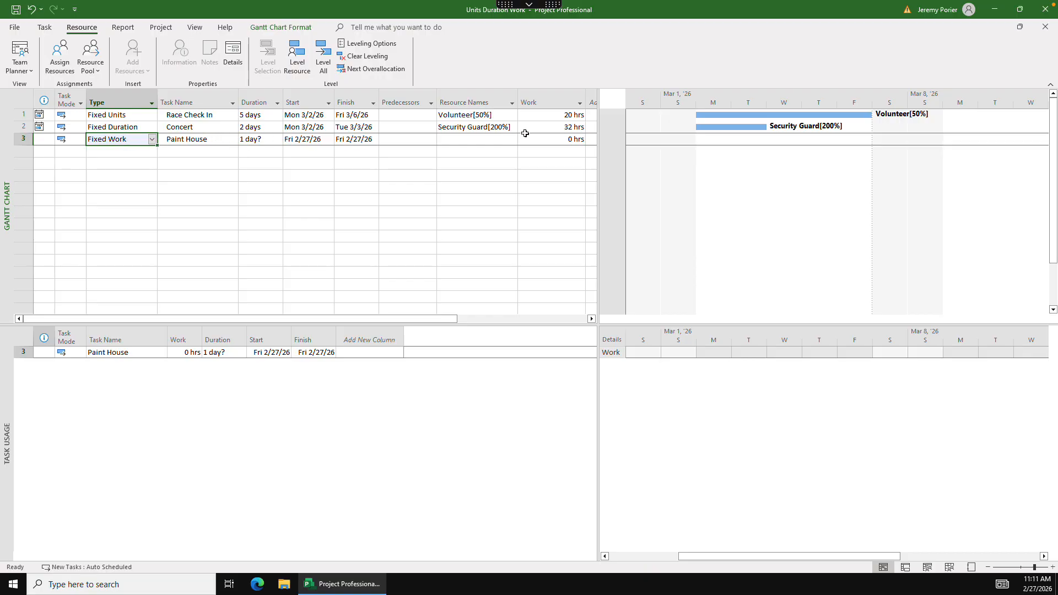
{"action": "left_click", "coordinate": [561, 141]}
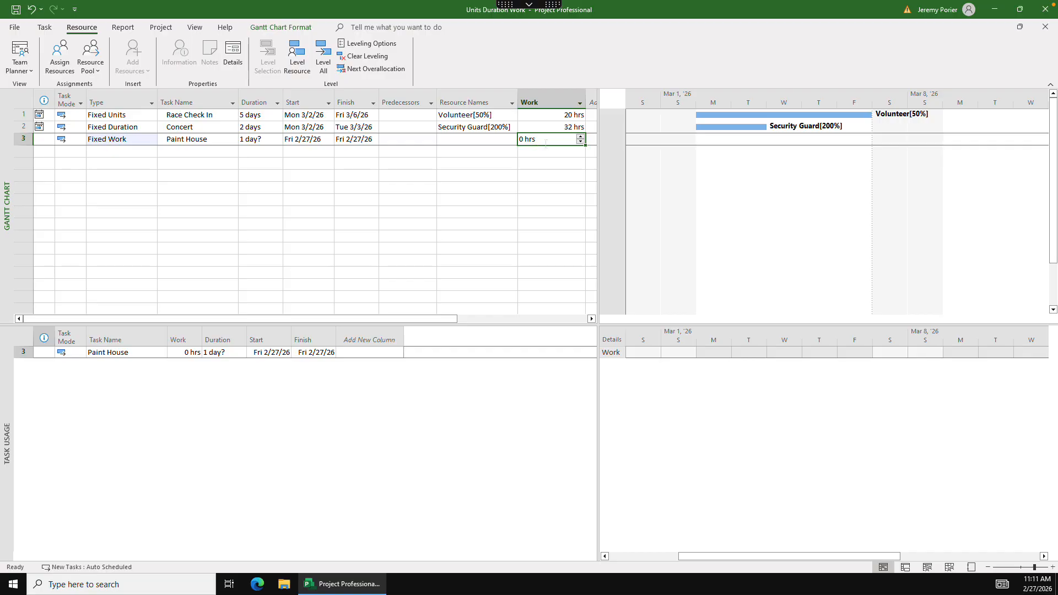
{"action": "type", "text": "80"}
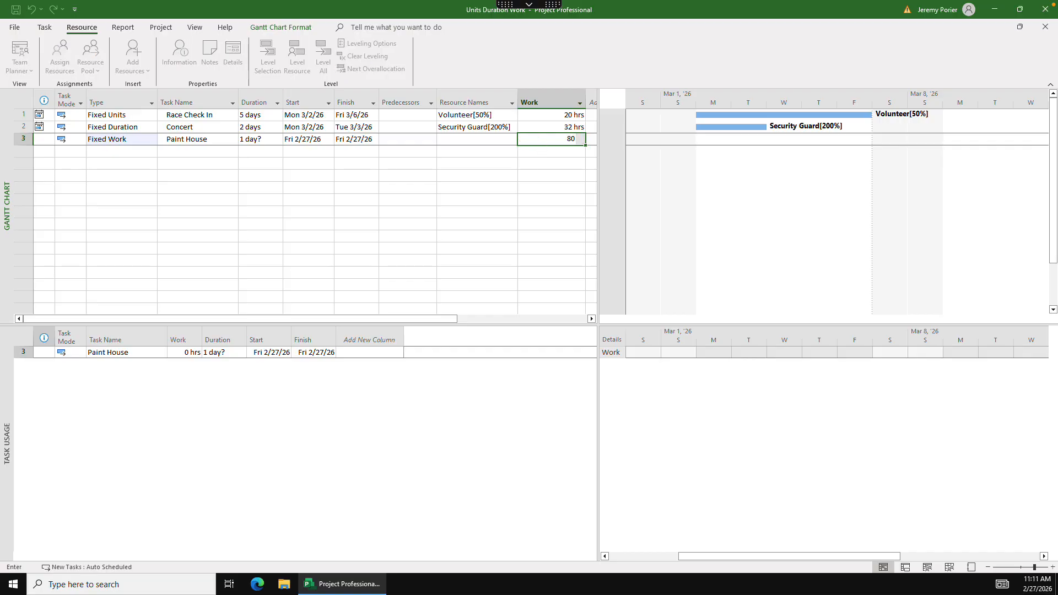
{"action": "key", "text": "shift+Tab"}
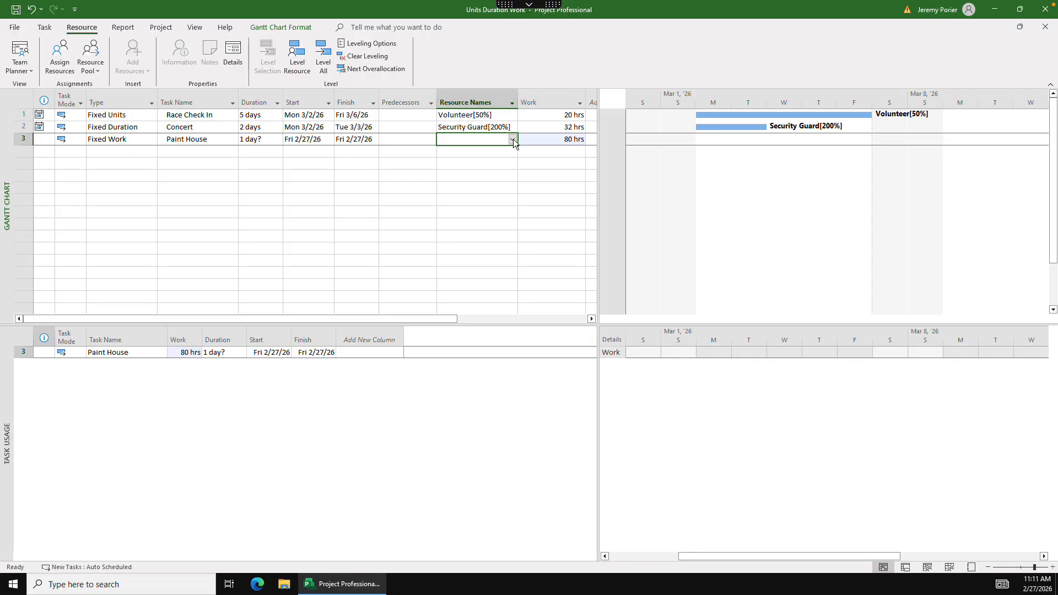
- Set the start date of the Paint House task to Monday 3/2/26
{"action": "left_click", "coordinate": [312, 140]}
{"action": "left_click", "coordinate": [330, 141]}
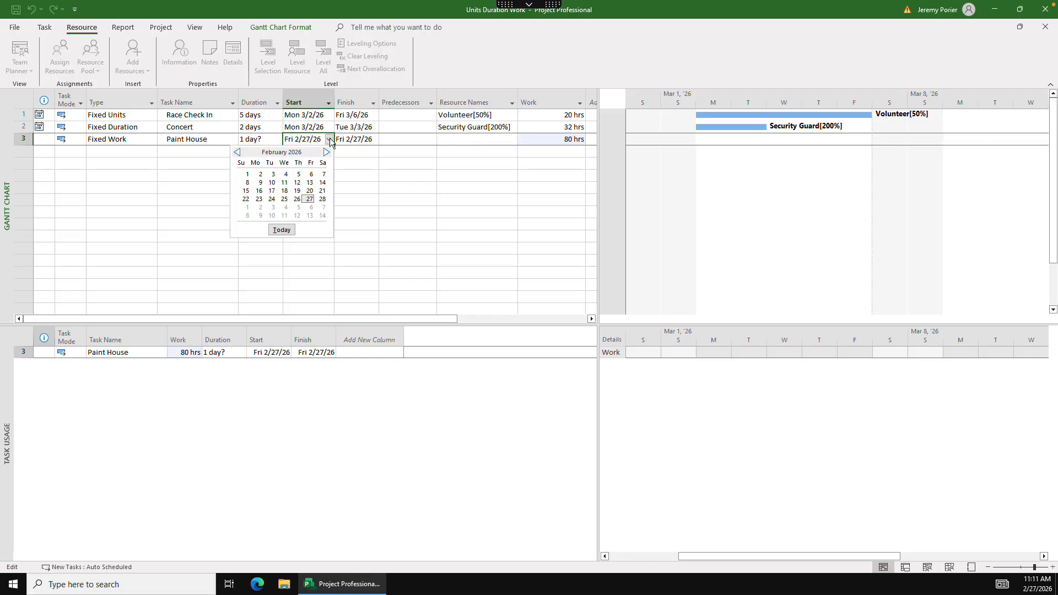
{"action": "left_click", "coordinate": [261, 209]}
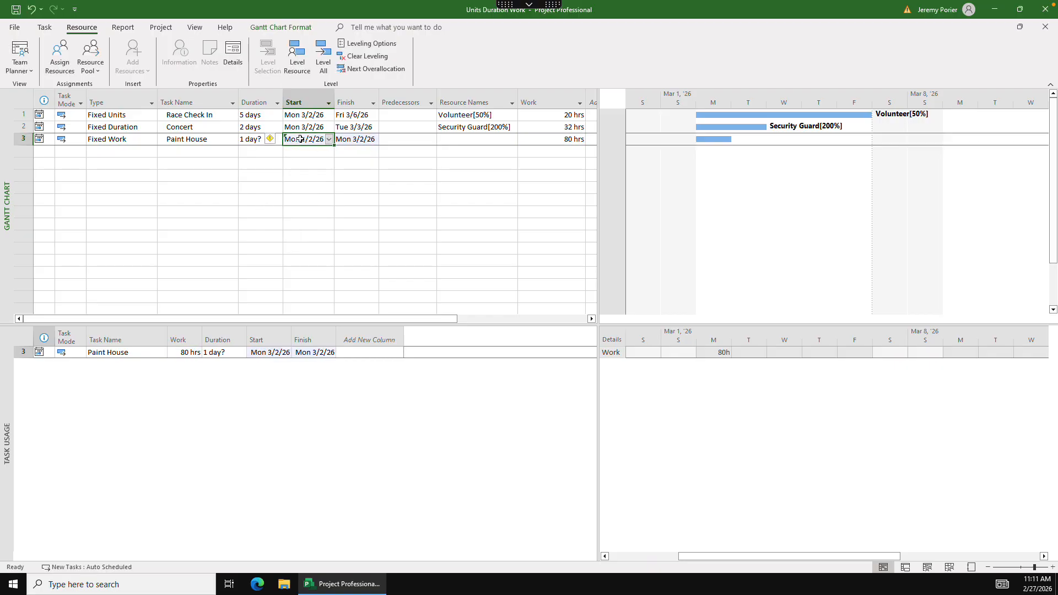
- Assign the Paint Crew resource to the Paint House task at 200% units and close the resource assignment
{"action": "left_click", "coordinate": [465, 140]}
{"action": "left_click", "coordinate": [57, 60]}
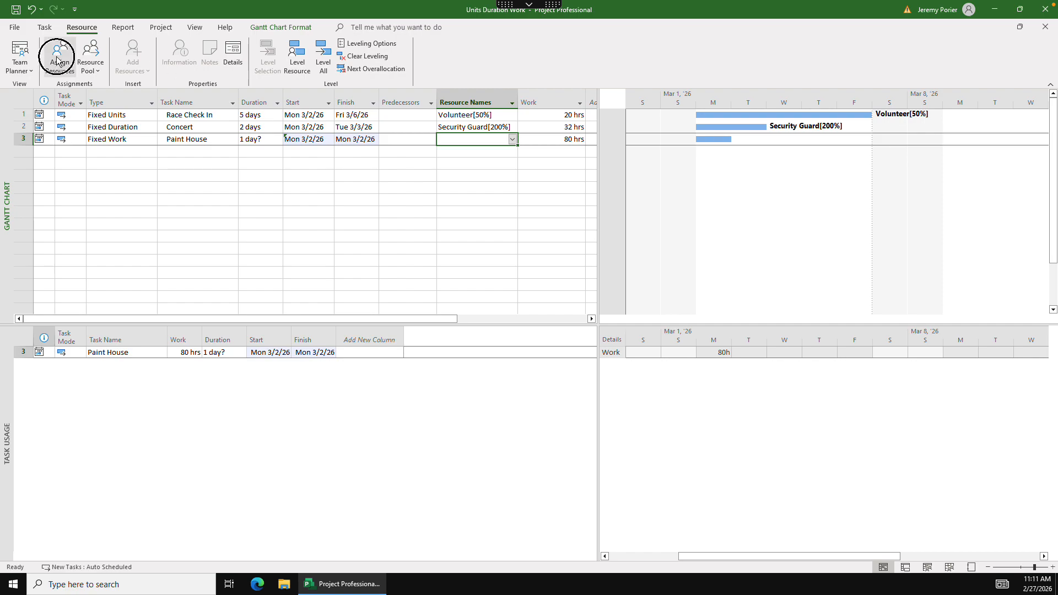
{"action": "mouse_move", "coordinate": [850, 332]}
{"action": "left_mouse_down"}
{"action": "mouse_move", "coordinate": [766, 322]}
{"action": "mouse_move", "coordinate": [387, 141]}
{"action": "mouse_move", "coordinate": [382, 177]}
{"action": "left_mouse_up"}
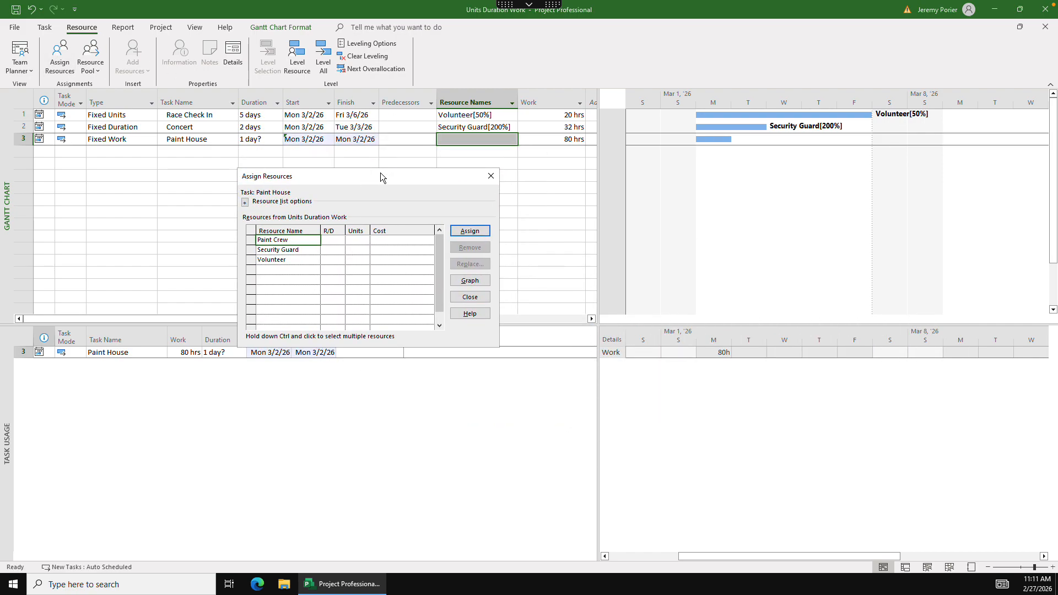
{"action": "left_click", "coordinate": [363, 242]}
{"action": "left_click", "coordinate": [365, 239]}
{"action": "left_click", "coordinate": [365, 239]}
{"action": "left_click", "coordinate": [365, 239]}
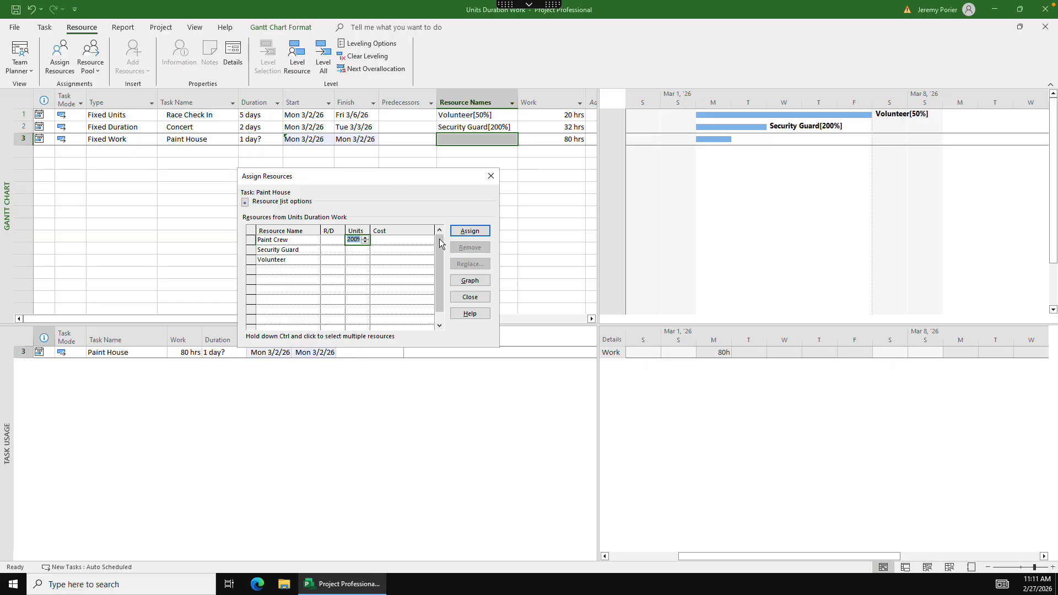
{"action": "left_click", "coordinate": [470, 232]}
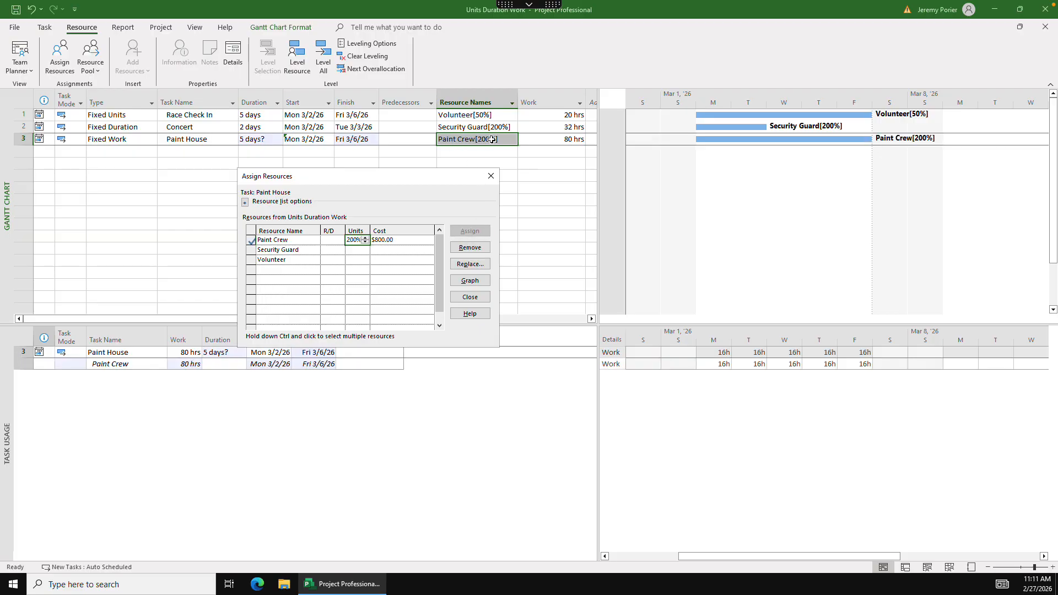
{"action": "left_click", "coordinate": [491, 177]}
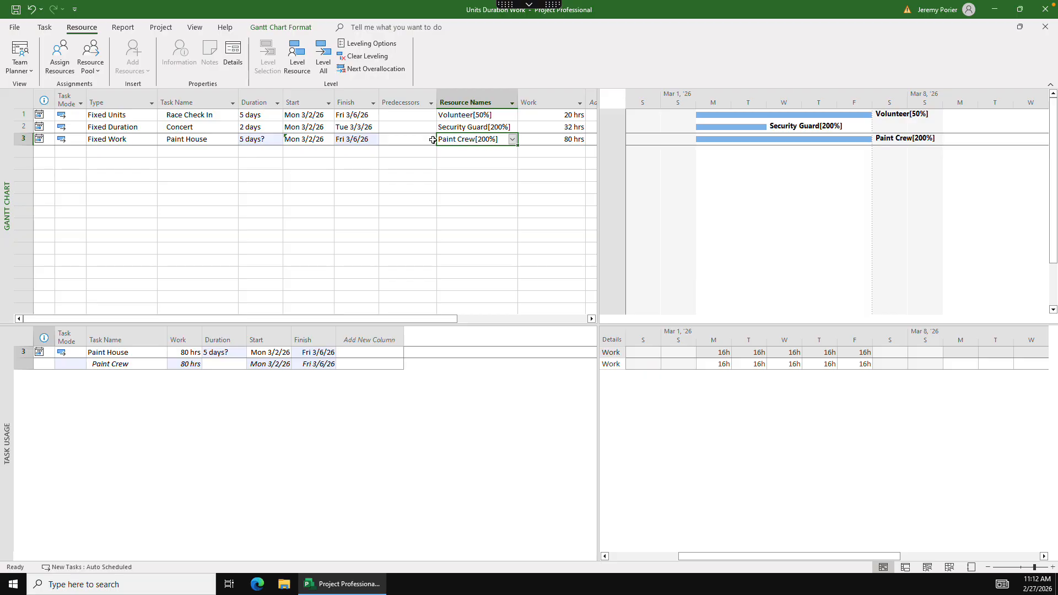
- Set the Paint Crew units on the Paint House task to 300% and check the assignment's daily work from Monday to Thursday
{"action": "mouse_move", "coordinate": [254, 140]}
{"action": "left_click", "coordinate": [62, 57]}
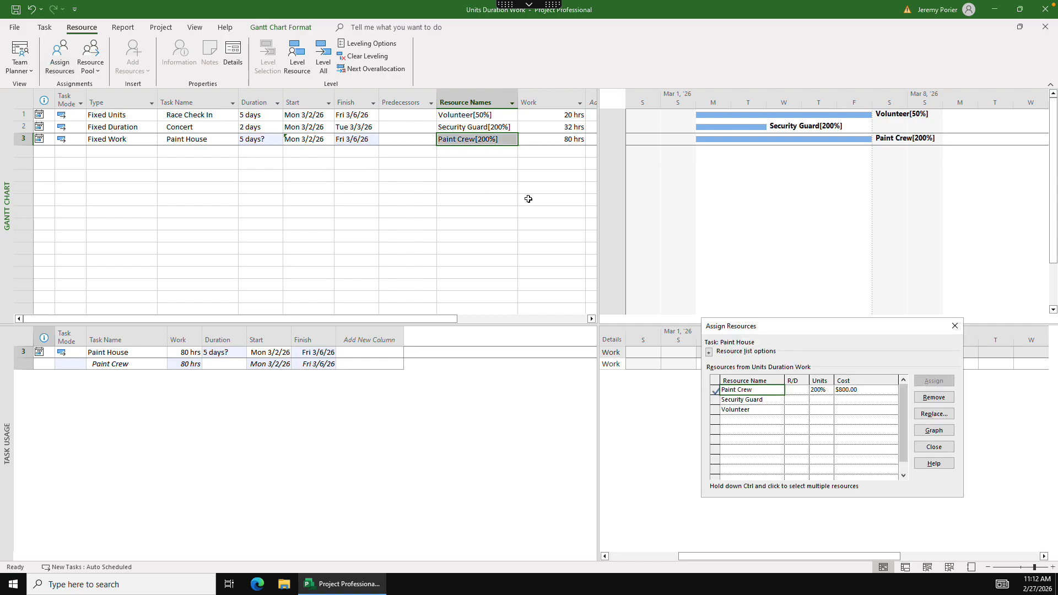
{"action": "left_click", "coordinate": [827, 391]}
{"action": "left_click", "coordinate": [830, 388]}
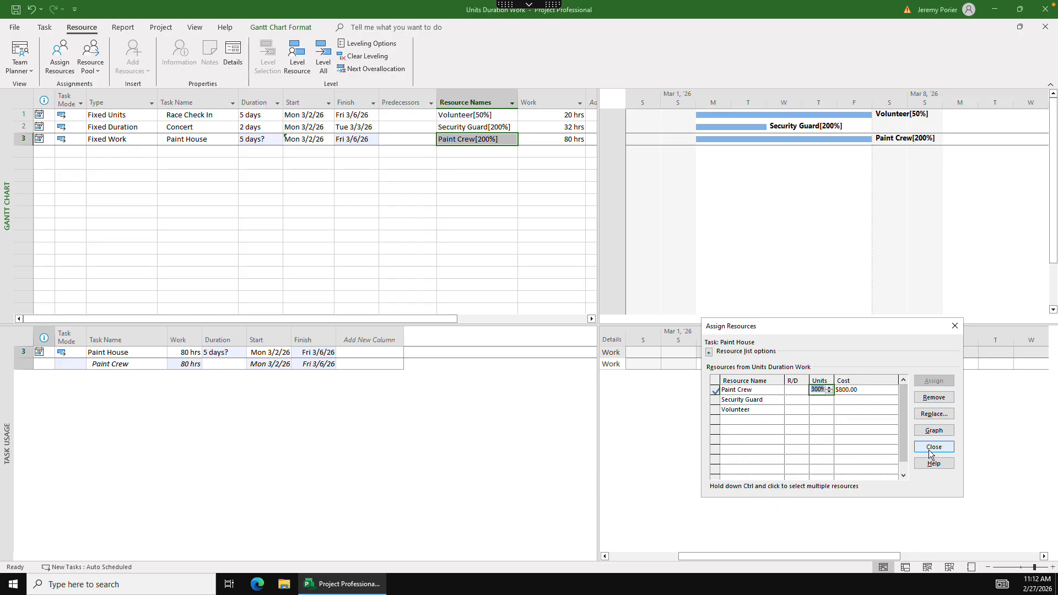
{"action": "key", "text": "Return"}
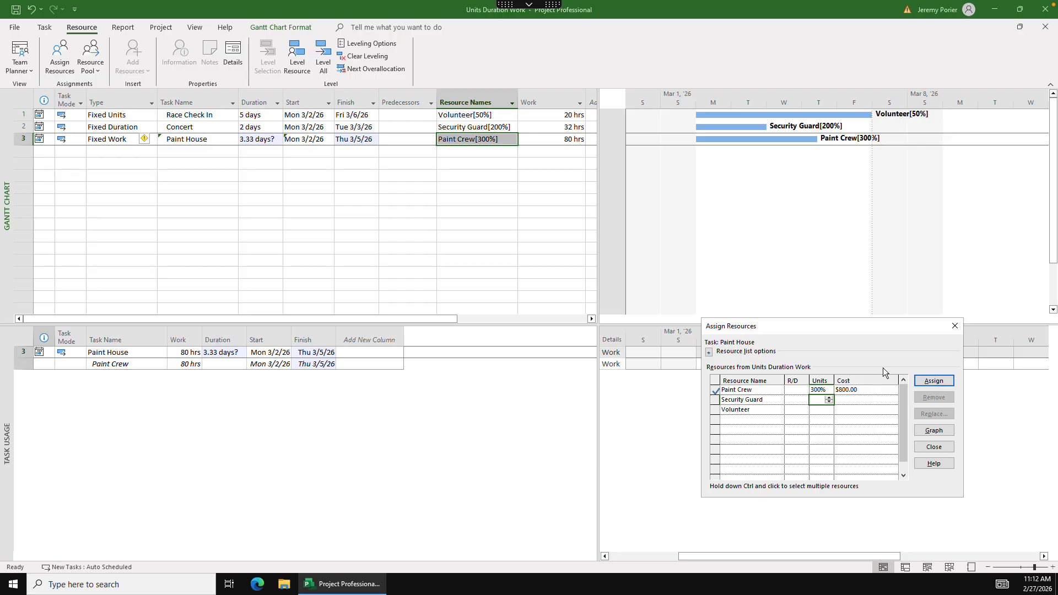
{"action": "left_click", "coordinate": [938, 447]}
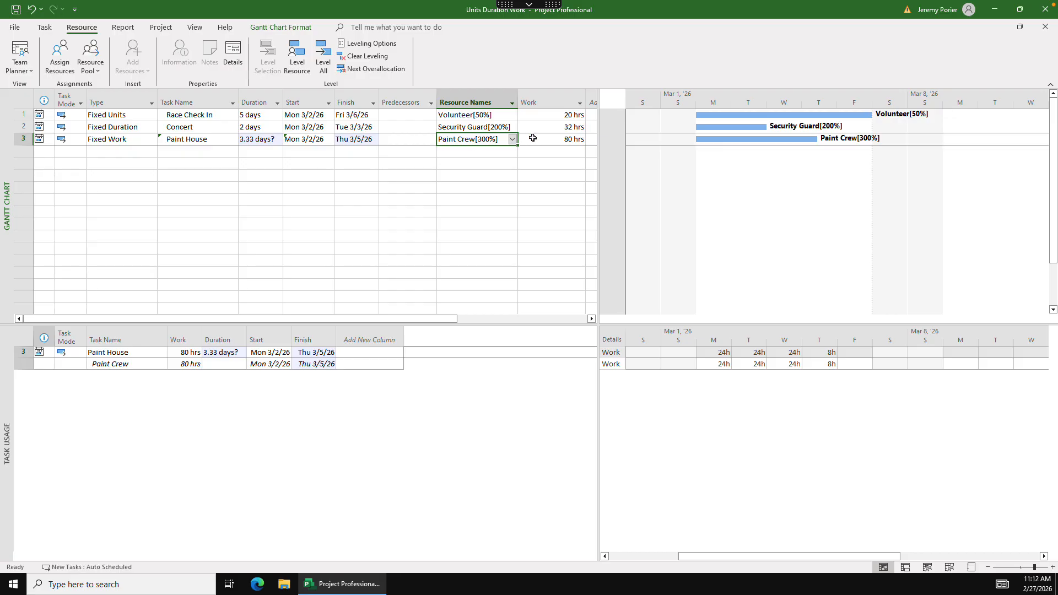
{"action": "left_click", "coordinate": [716, 366]}
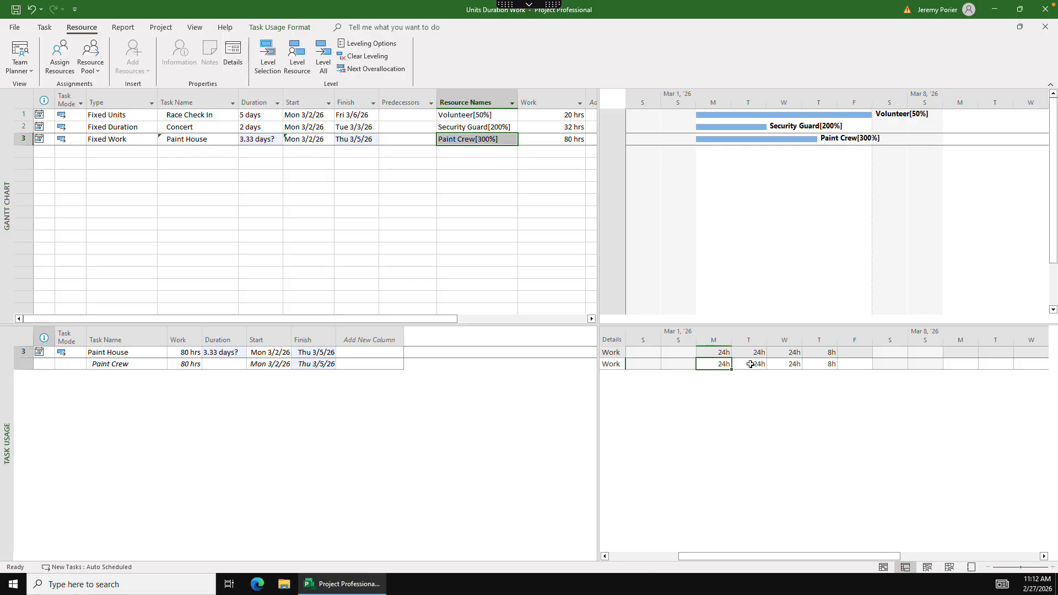
{"action": "left_click", "coordinate": [751, 365]}
{"action": "left_click", "coordinate": [793, 365]}
{"action": "left_click", "coordinate": [822, 367]}
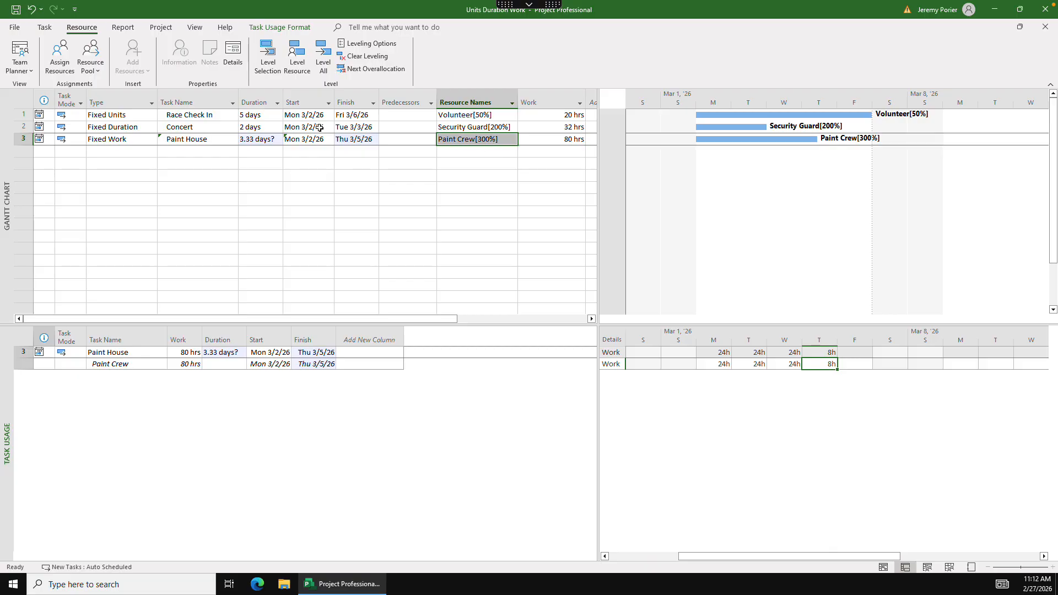
- Set the duration of the Paint House task to 15 days and check how the Paint Crew's work is spread over the days
{"action": "left_click", "coordinate": [257, 140]}
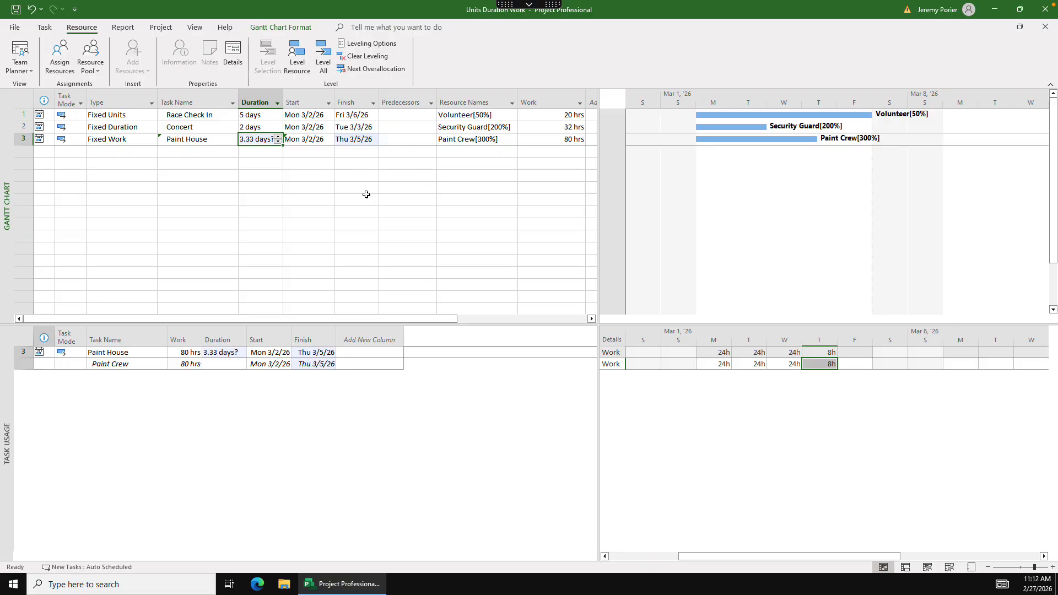
{"action": "type", "text": "15"}
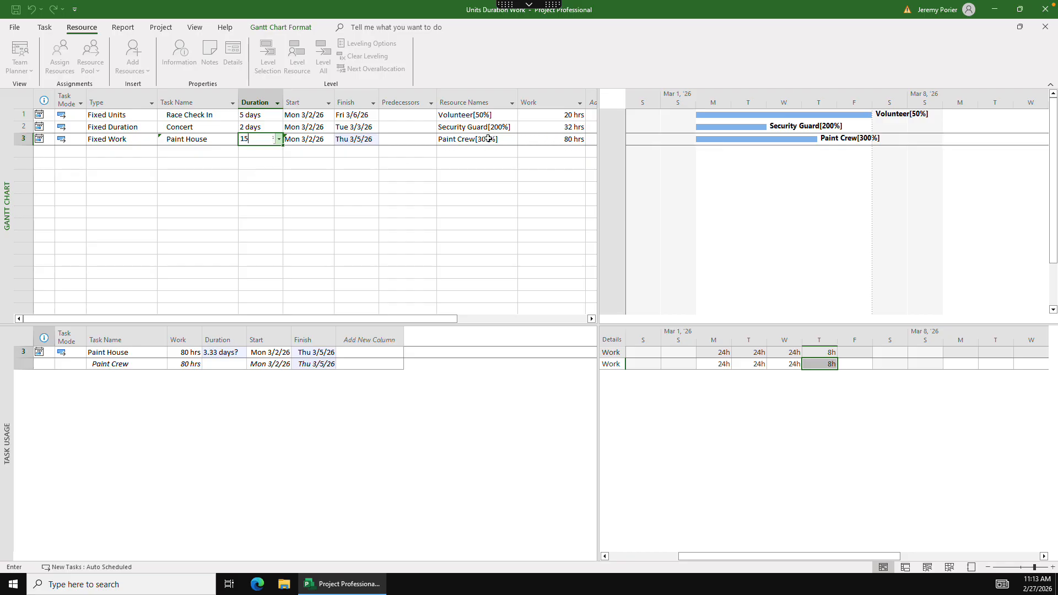
{"action": "key", "text": "Tab"}
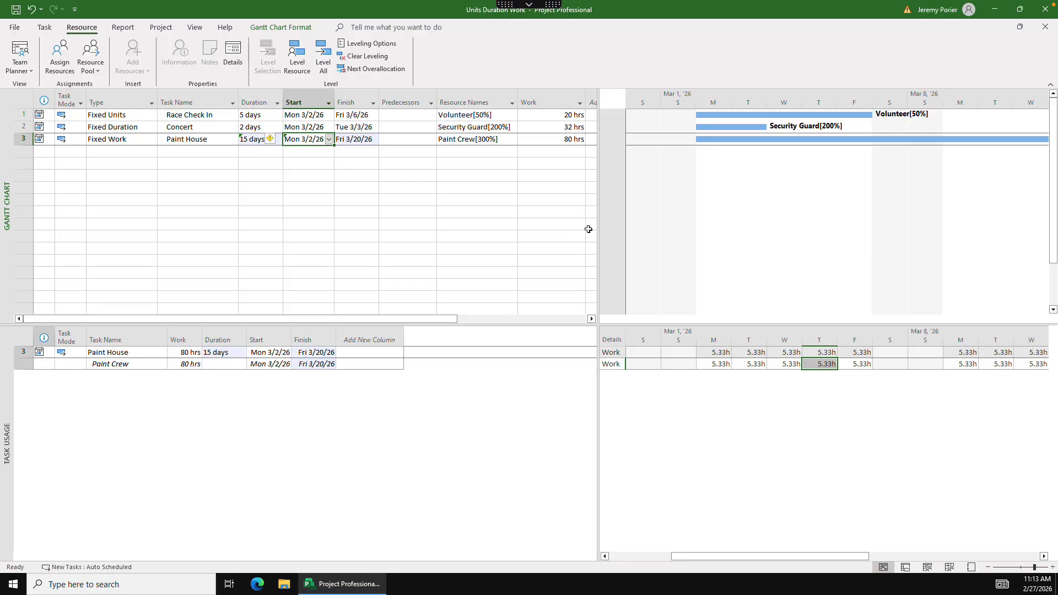
{"action": "left_click", "coordinate": [717, 367]}
{"action": "left_click", "coordinate": [738, 366]}
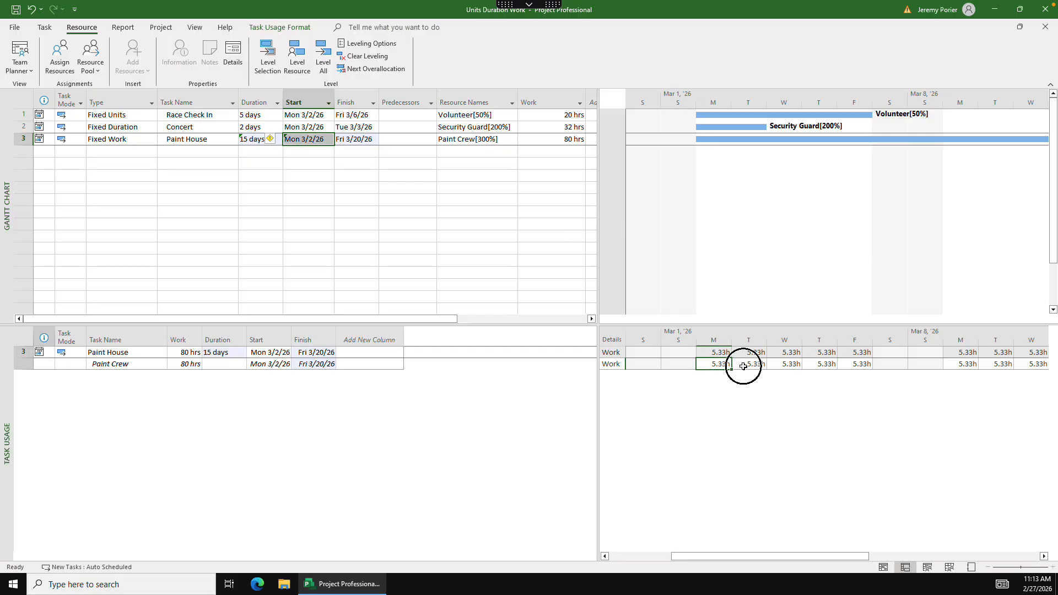
{"action": "left_click", "coordinate": [783, 366]}
{"action": "left_click", "coordinate": [826, 365]}
{"action": "left_click", "coordinate": [857, 366]}
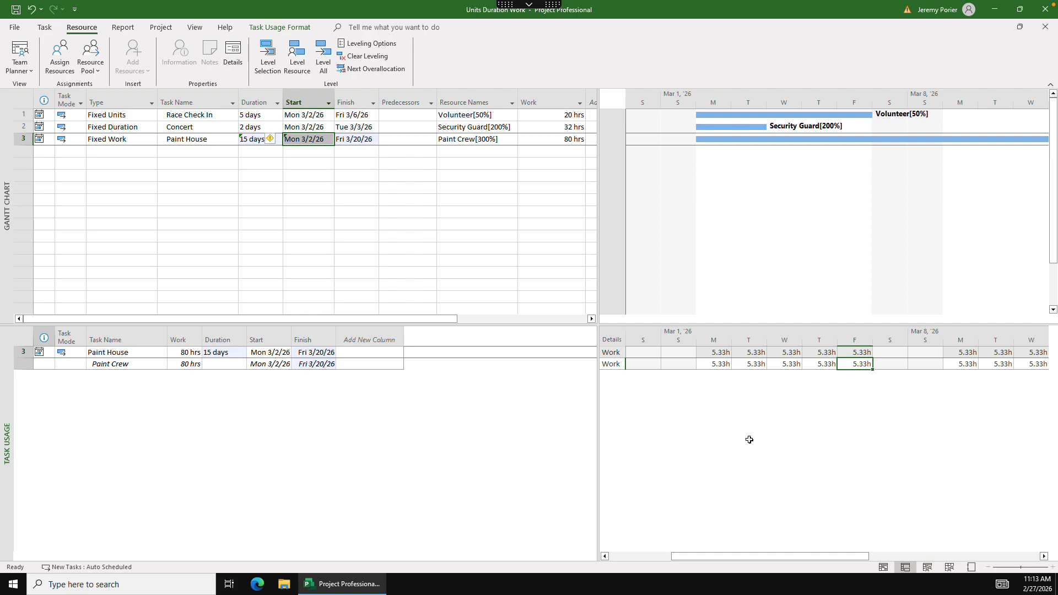
{"action": "left_click_drag", "start_coordinate": [779, 557], "coordinate": [841, 559]}
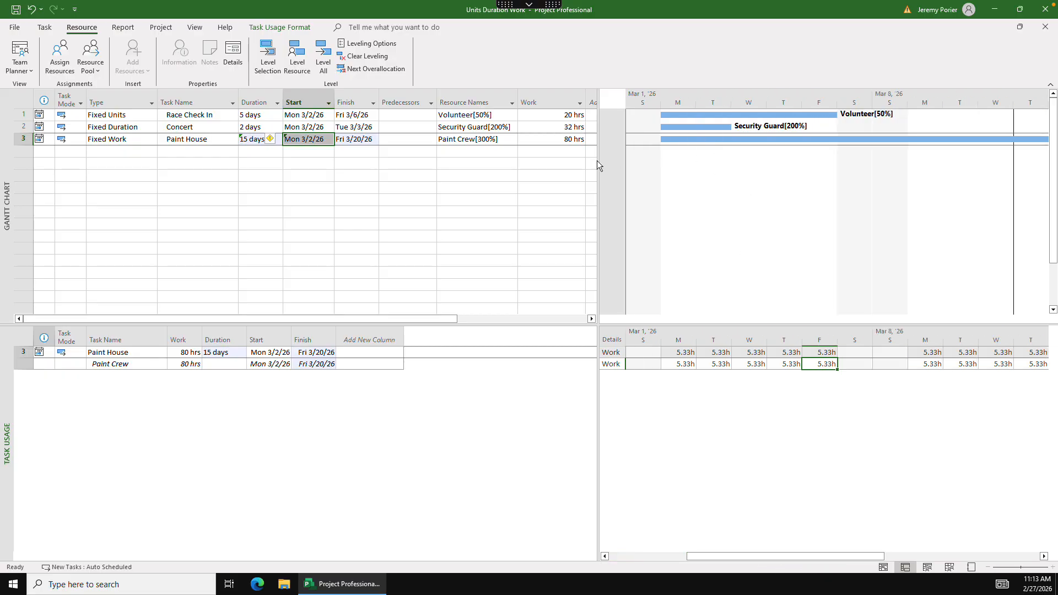
- Set the Paint Crew units on the Paint House task to 200% and close the resource assignment
{"action": "left_click", "coordinate": [471, 139]}
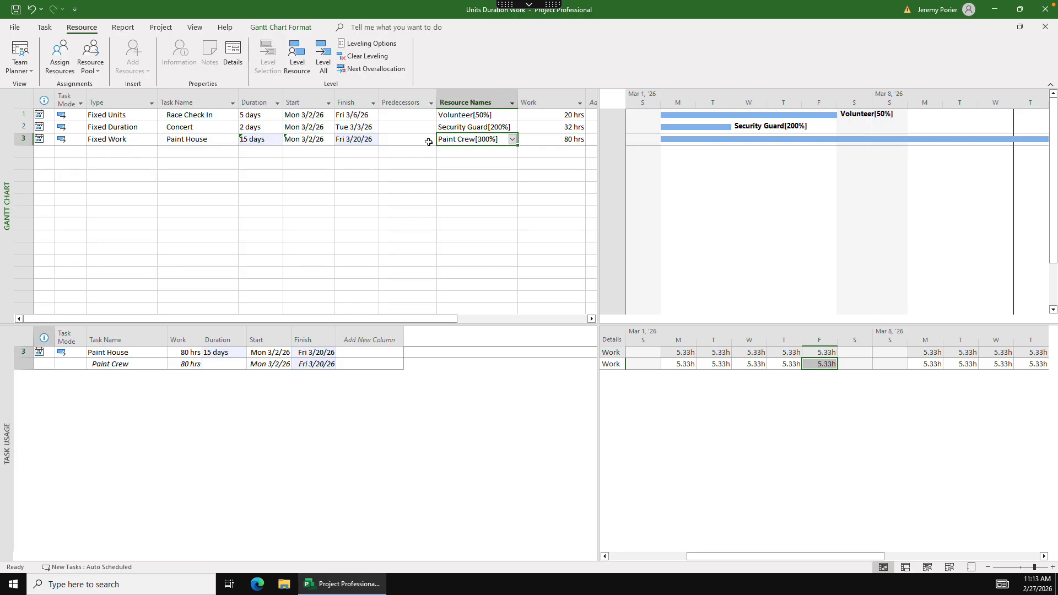
{"action": "left_click", "coordinate": [59, 55]}
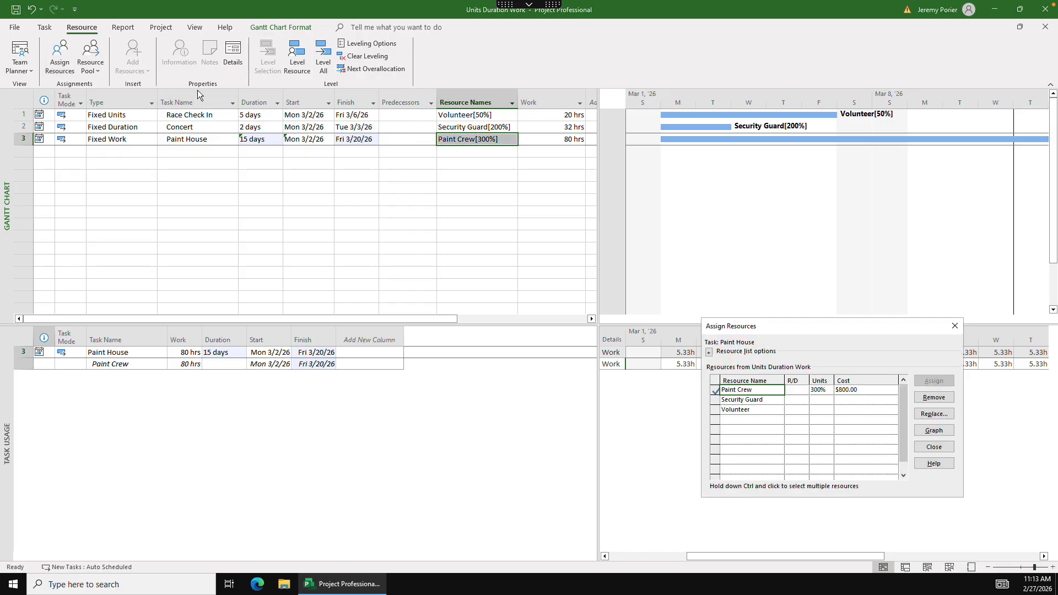
{"action": "left_click_drag", "start_coordinate": [805, 325], "coordinate": [378, 173]}
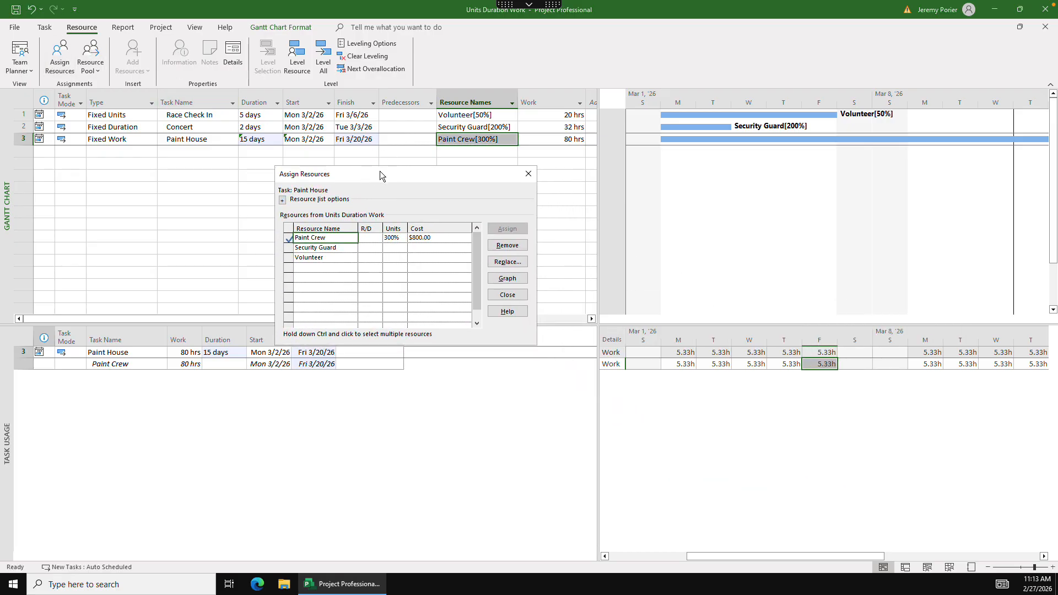
{"action": "left_click", "coordinate": [394, 238]}
{"action": "left_click", "coordinate": [402, 240]}
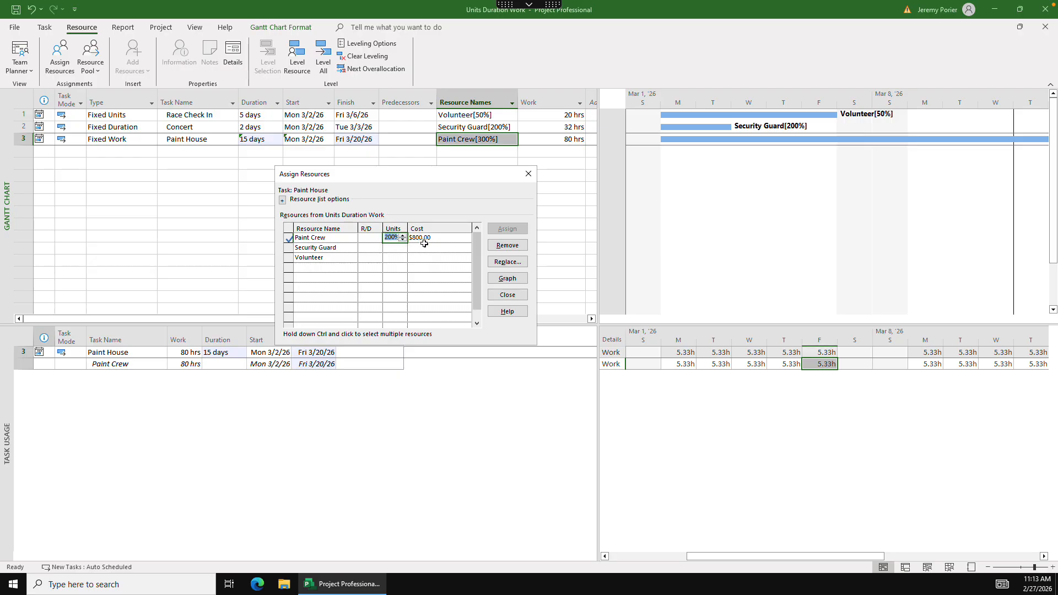
{"action": "key", "text": "Return"}
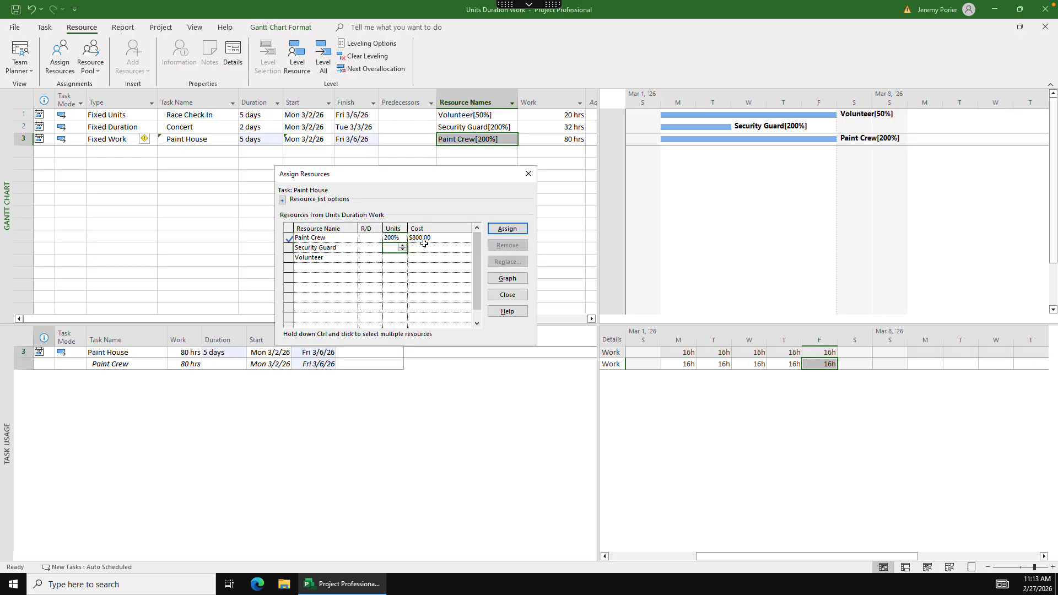
{"action": "left_click", "coordinate": [529, 174]}
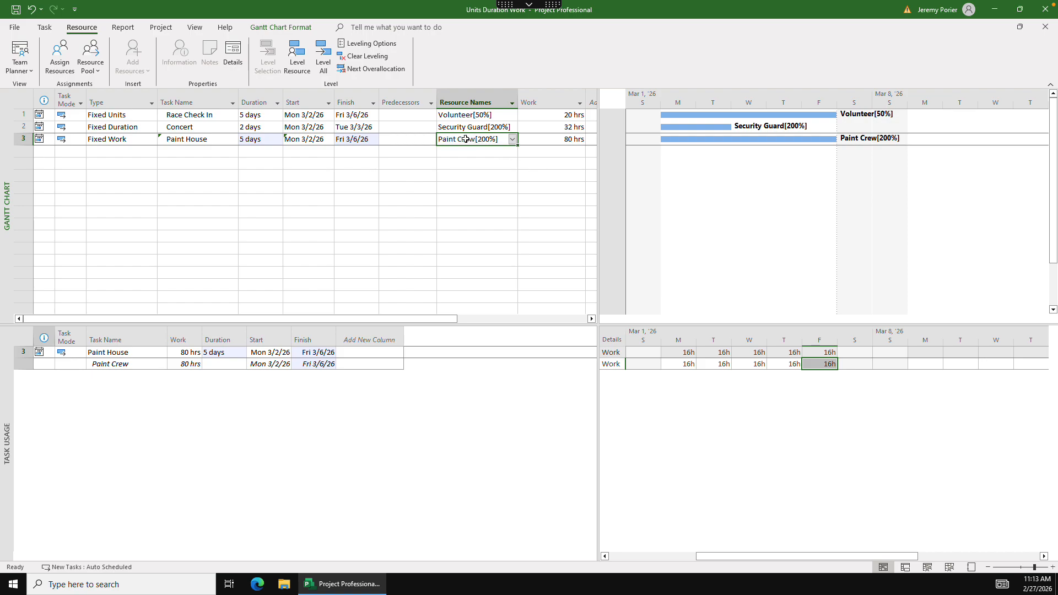
- Set the duration of the Paint House task to 3 days and check the task's indicator details
{"action": "left_click", "coordinate": [262, 141]}
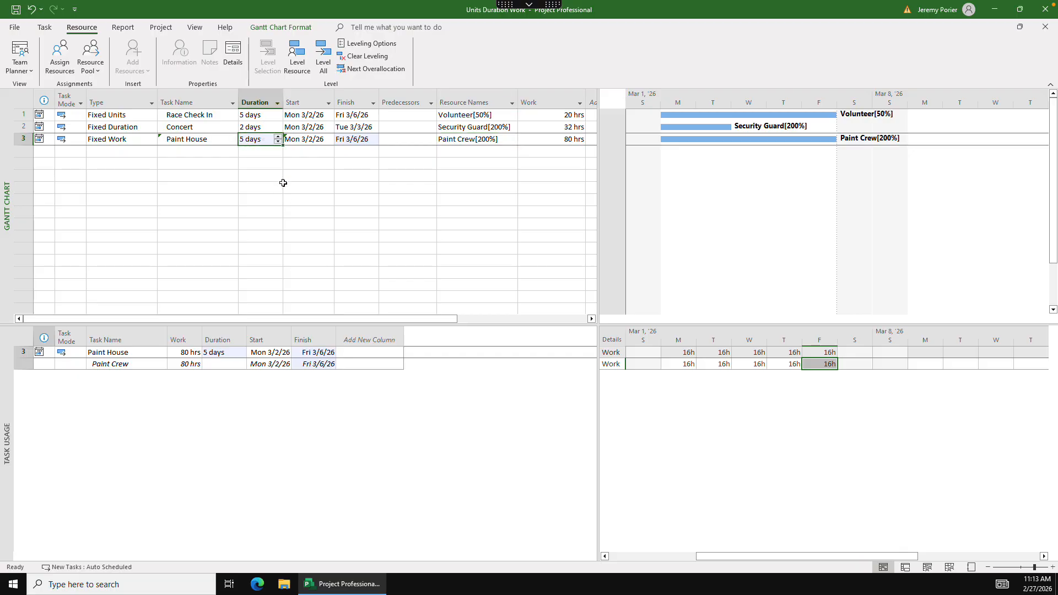
{"action": "type", "text": "3"}
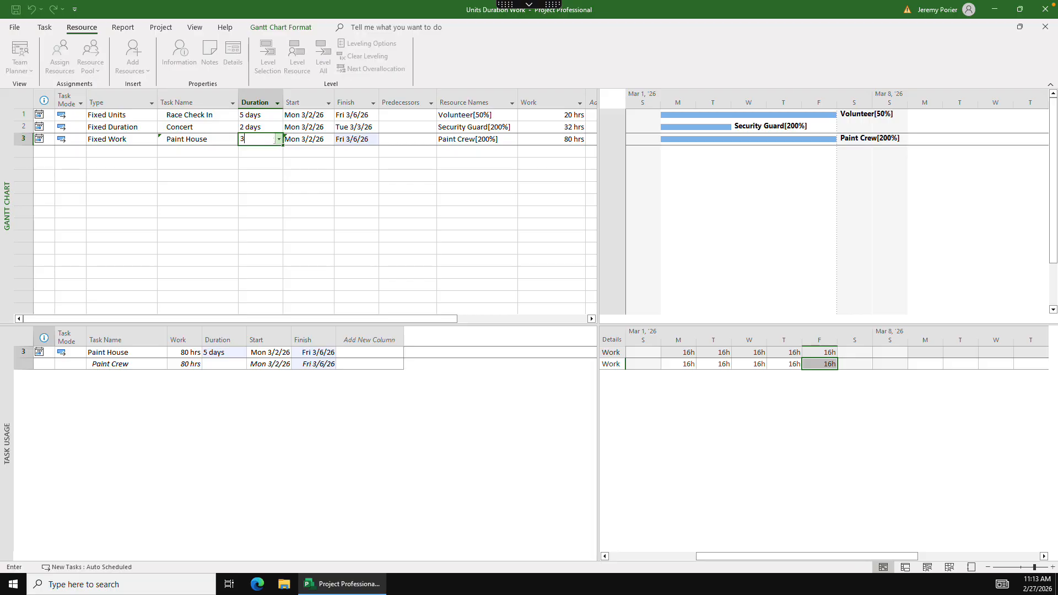
{"action": "key", "text": "Tab"}
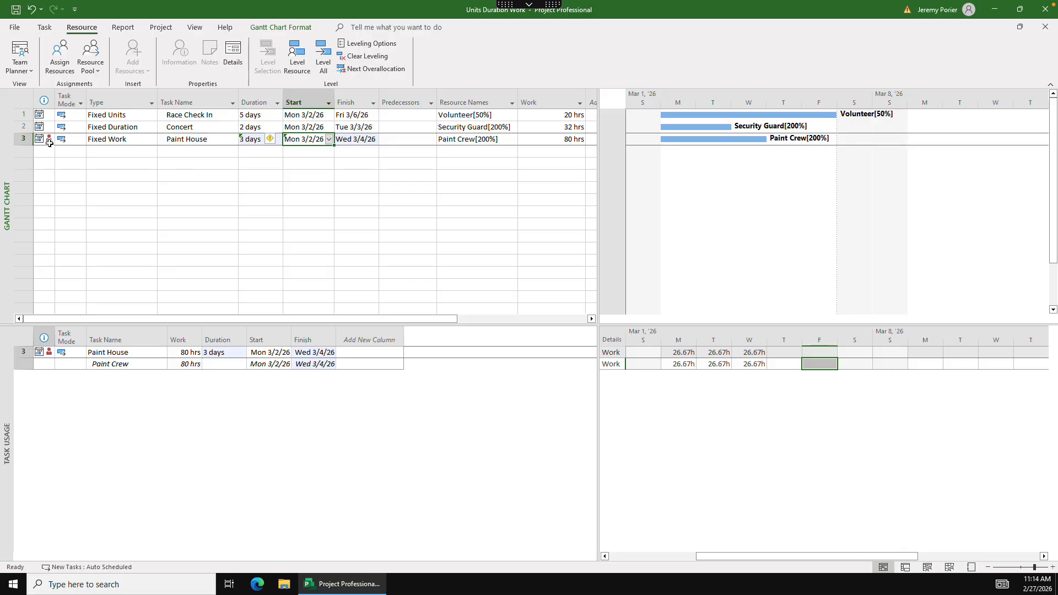
{"action": "mouse_move", "coordinate": [48, 139]}
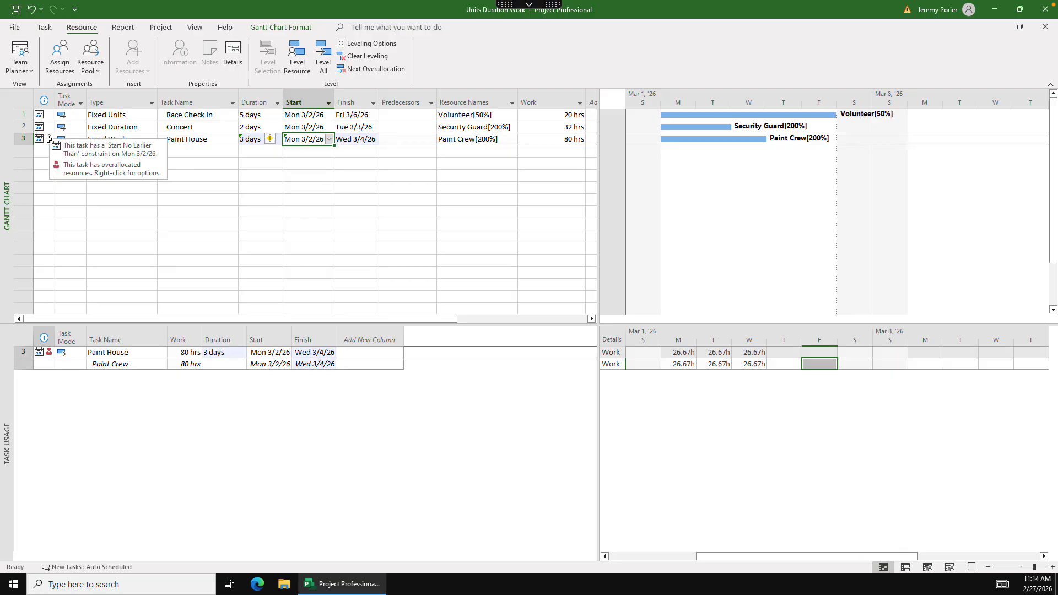